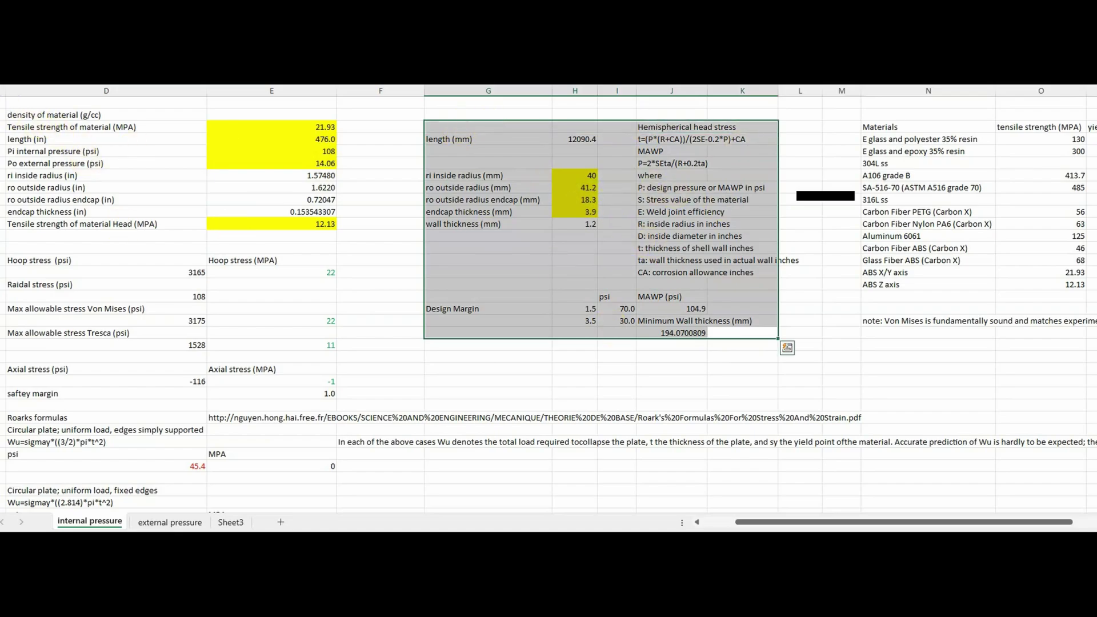
Examine the vessel input values and the materials tensile strength table, focusing on the ABS X/Y axis and ABS Z axis rows
drag(26, 127, 301, 269)
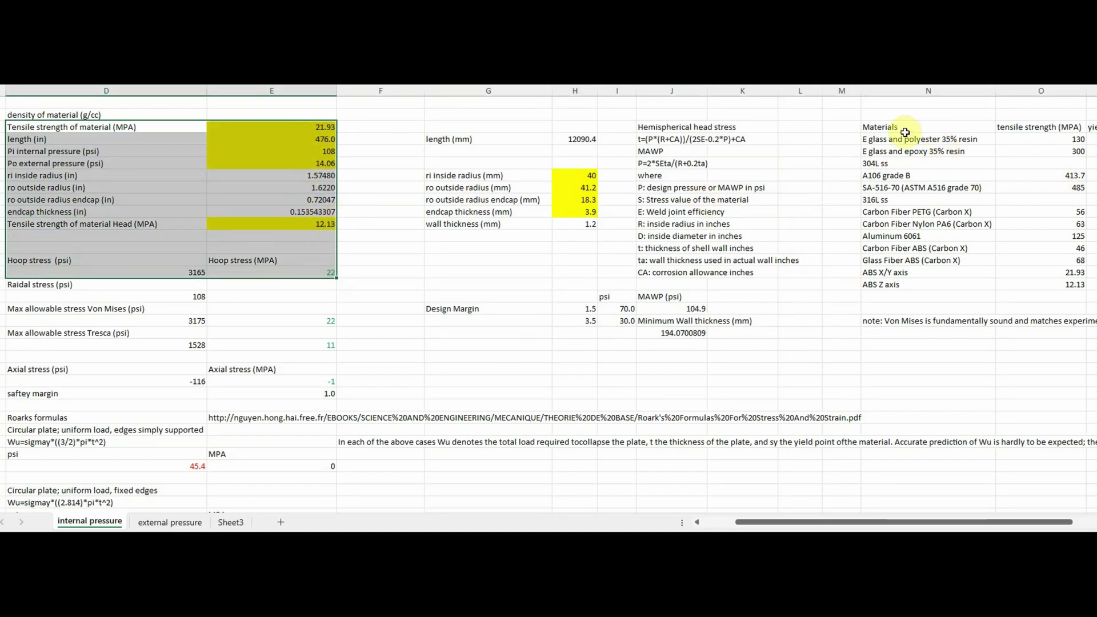
drag(871, 127, 1052, 288)
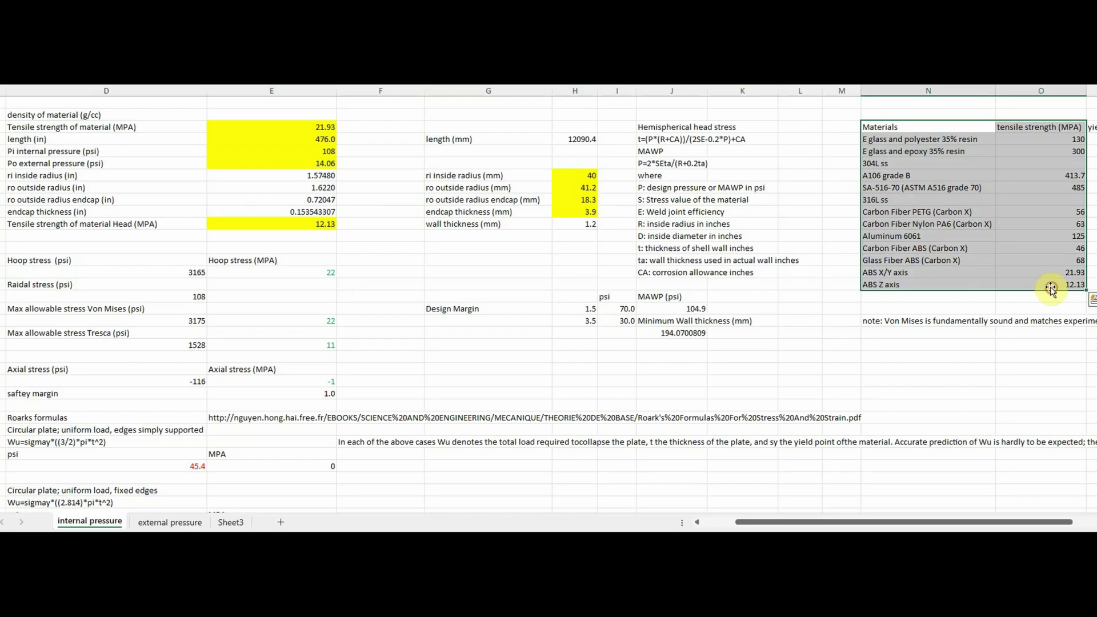
shift+click(937, 302)
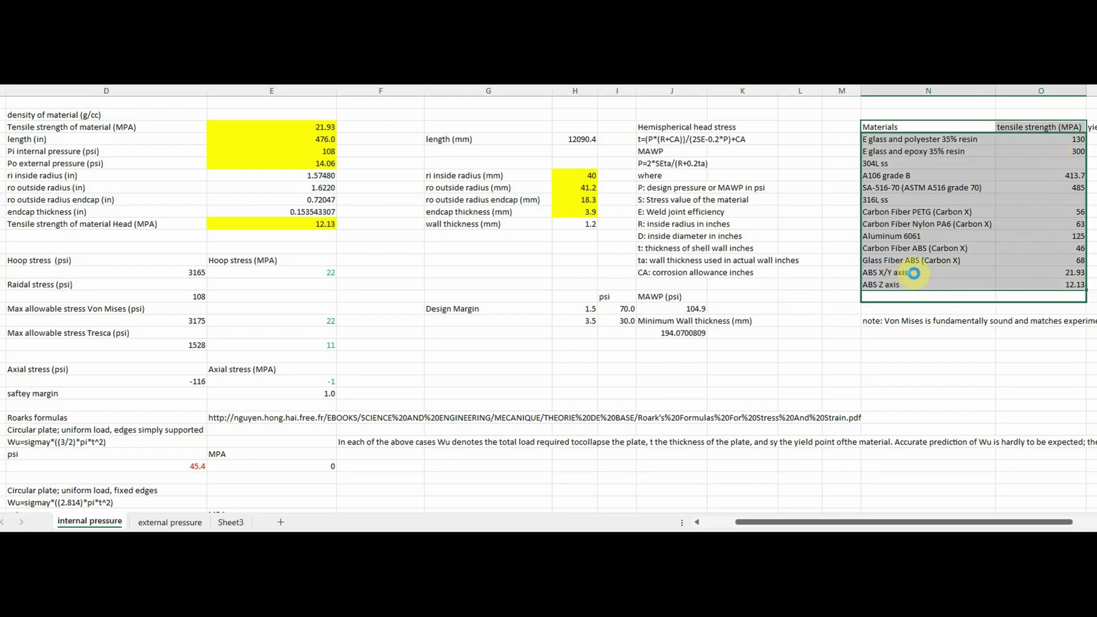
drag(897, 273, 1052, 284)
key(ctrl+z)
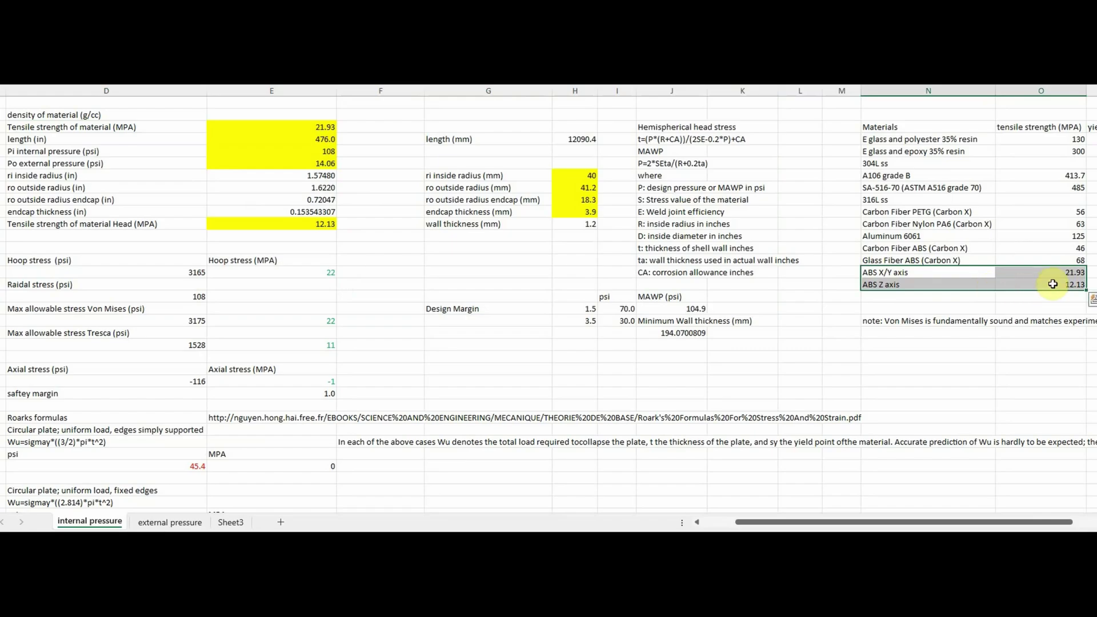
click(1053, 284)
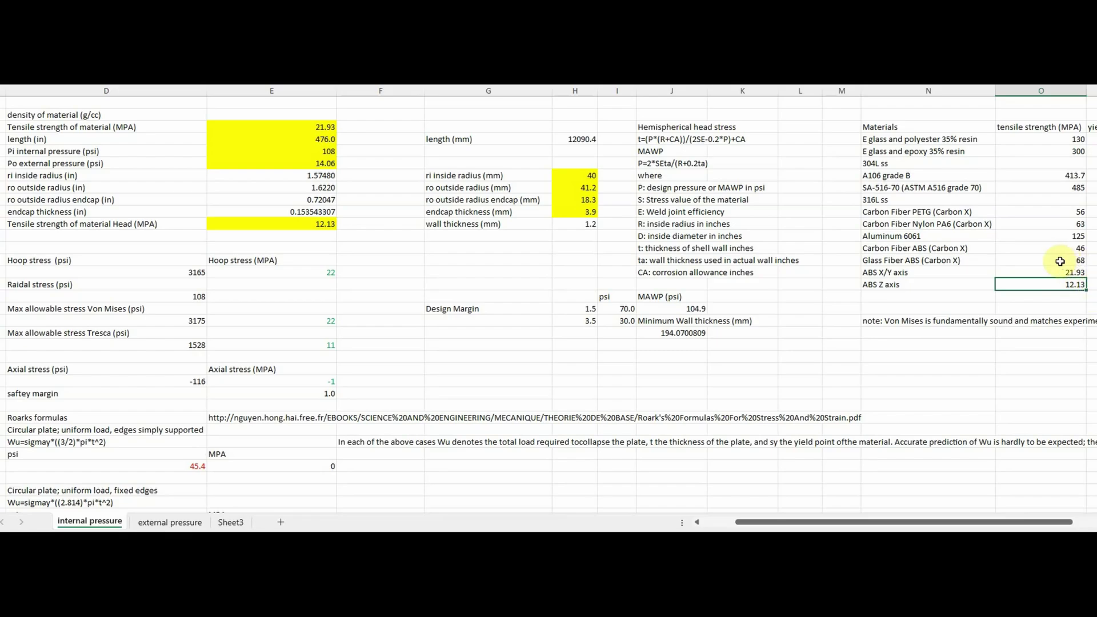
drag(868, 272, 1031, 284)
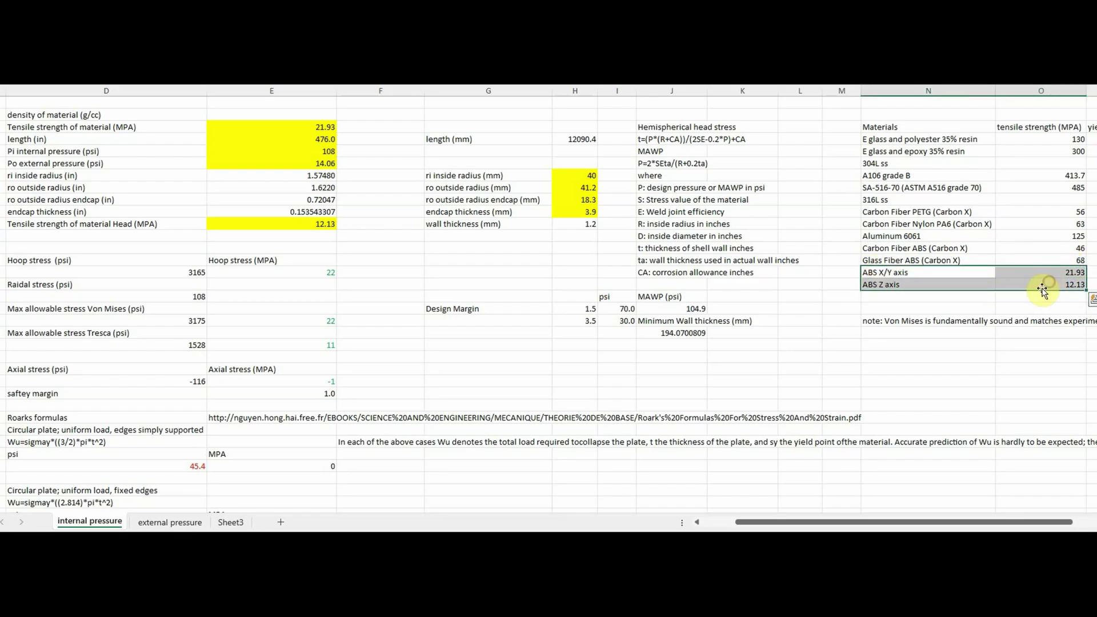
click(1020, 285)
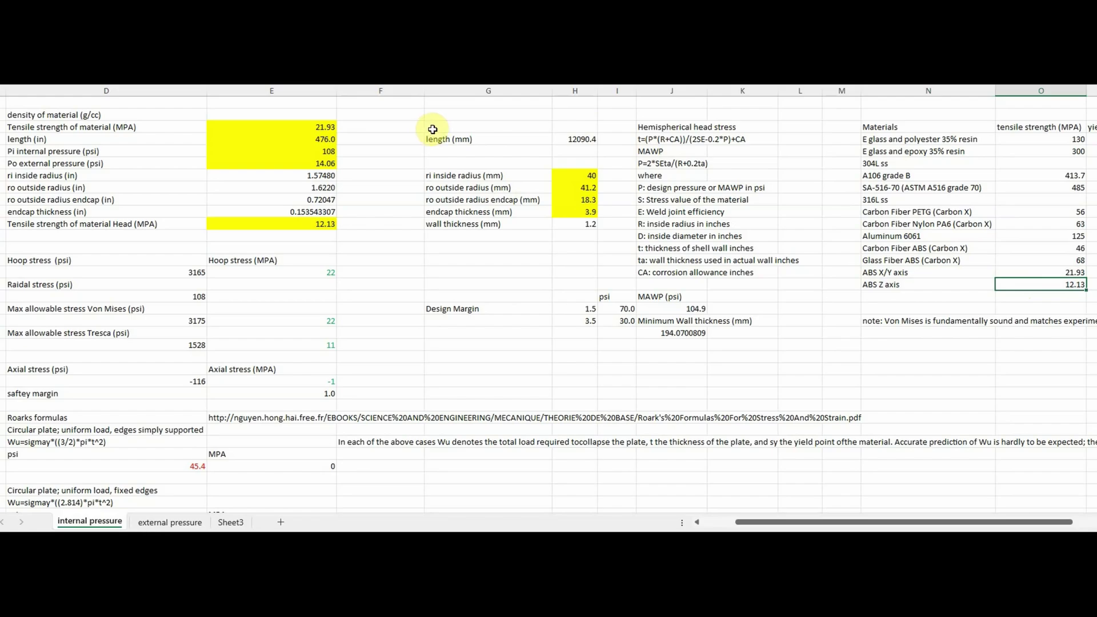
Examine the millimetre dimensions and hemispherical head stress block, checking the inside radius and wall thickness cells
drag(432, 129, 803, 334)
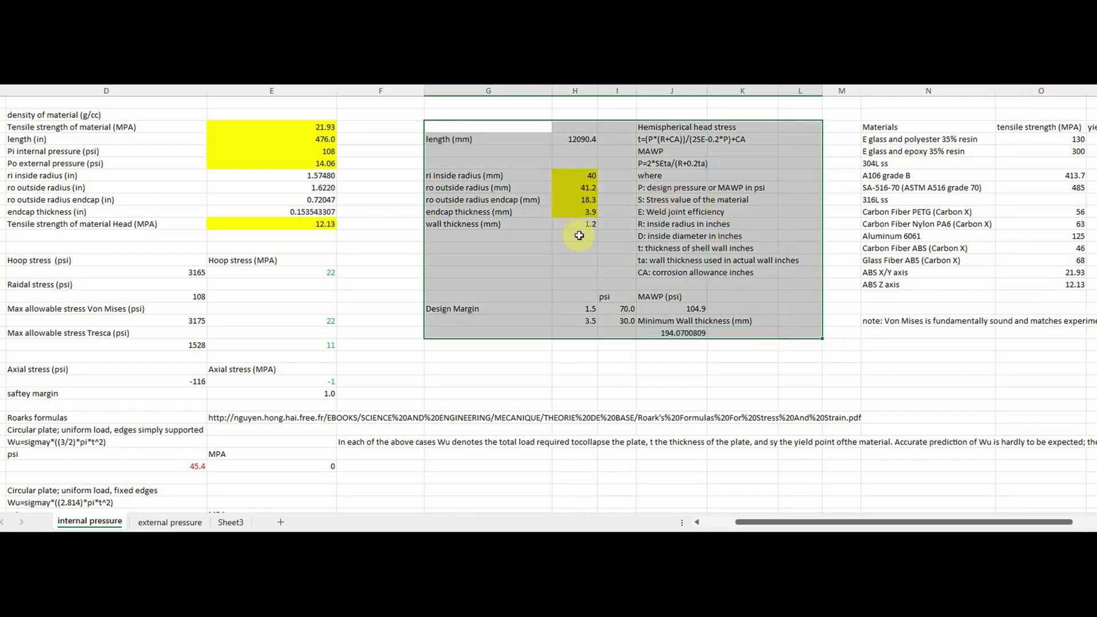
click(578, 235)
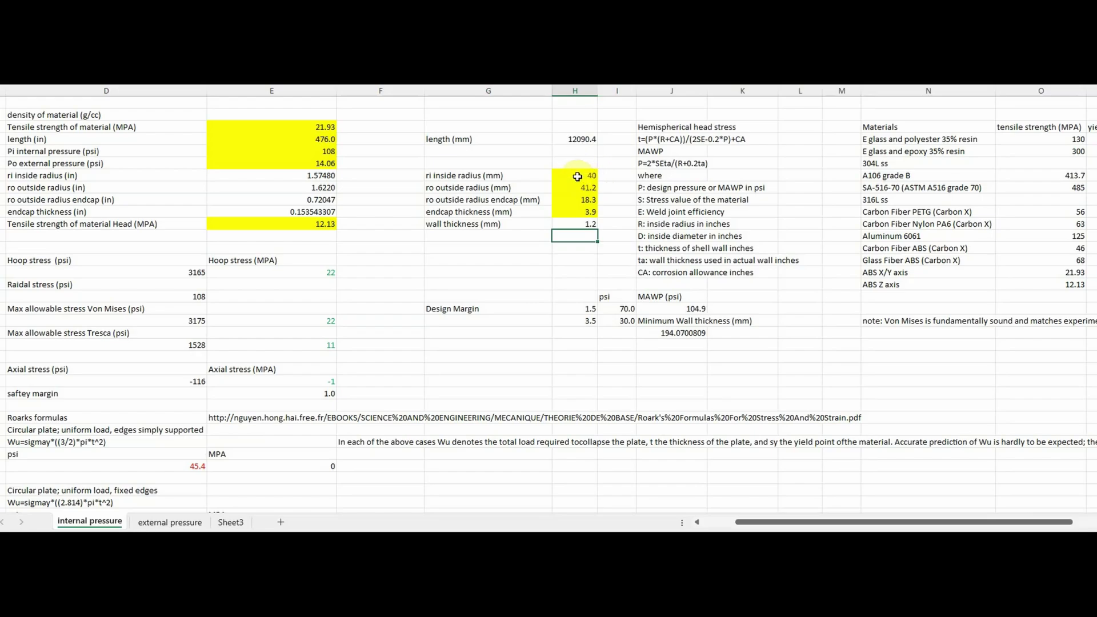
click(616, 175)
click(570, 174)
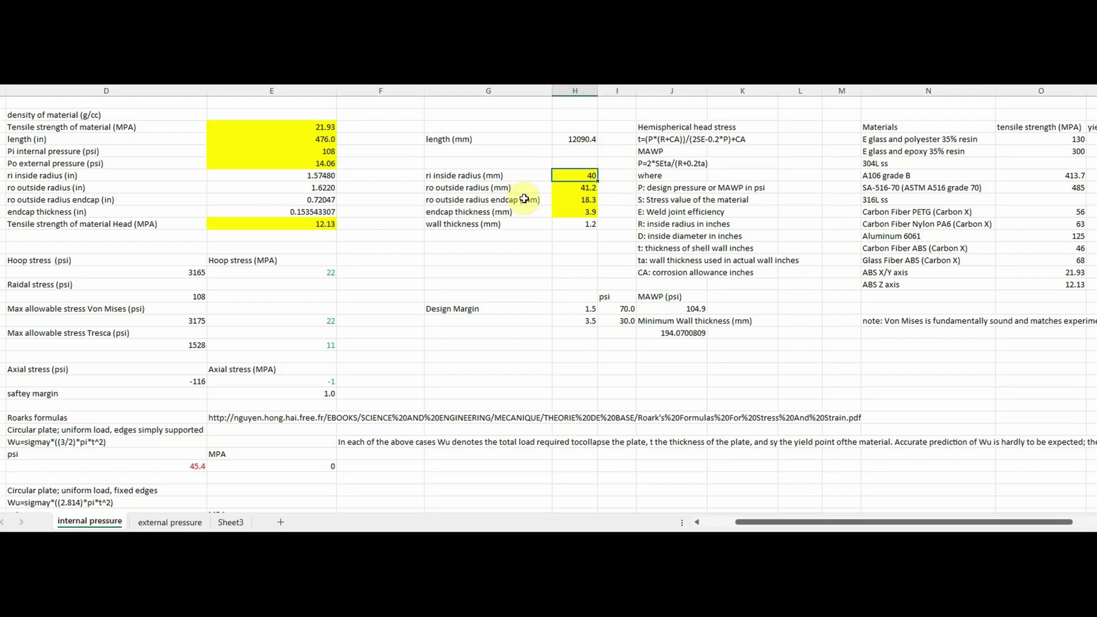
click(569, 224)
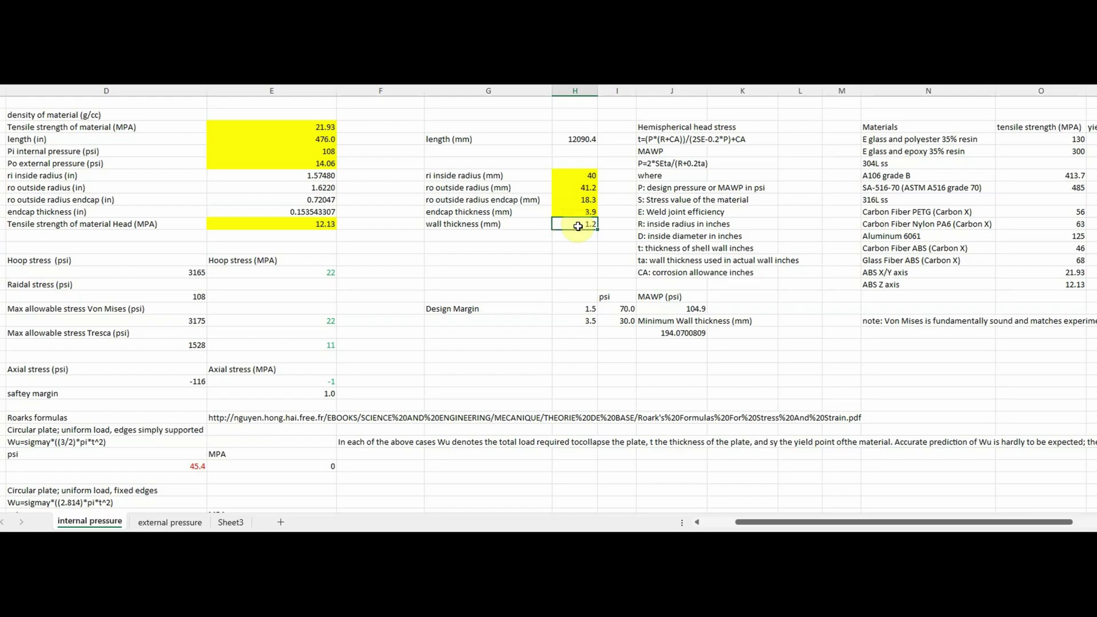
click(583, 223)
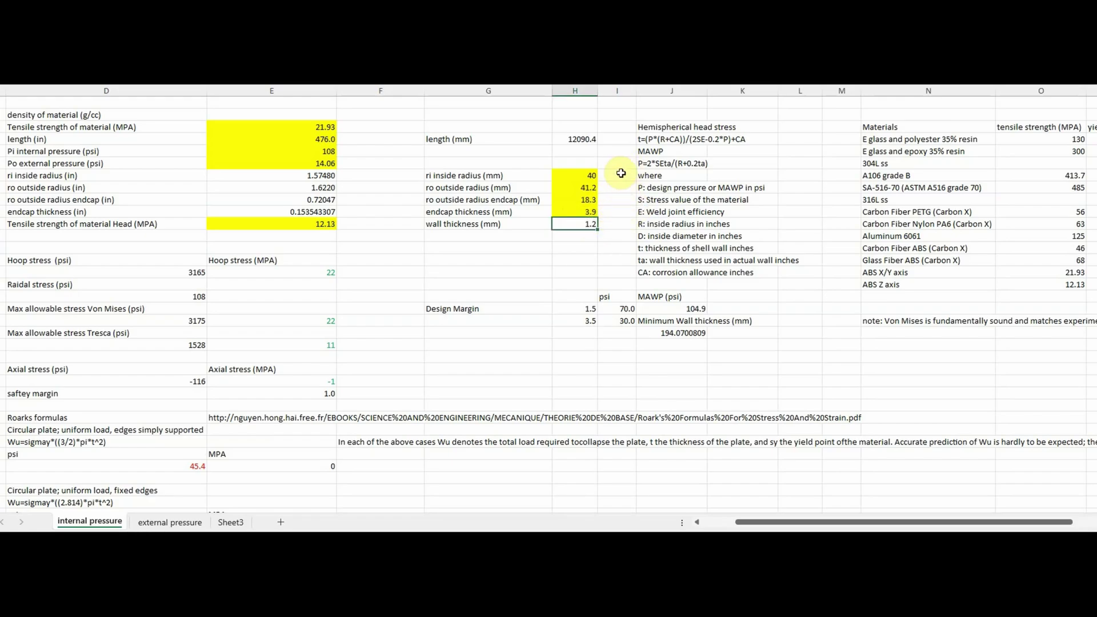
click(569, 179)
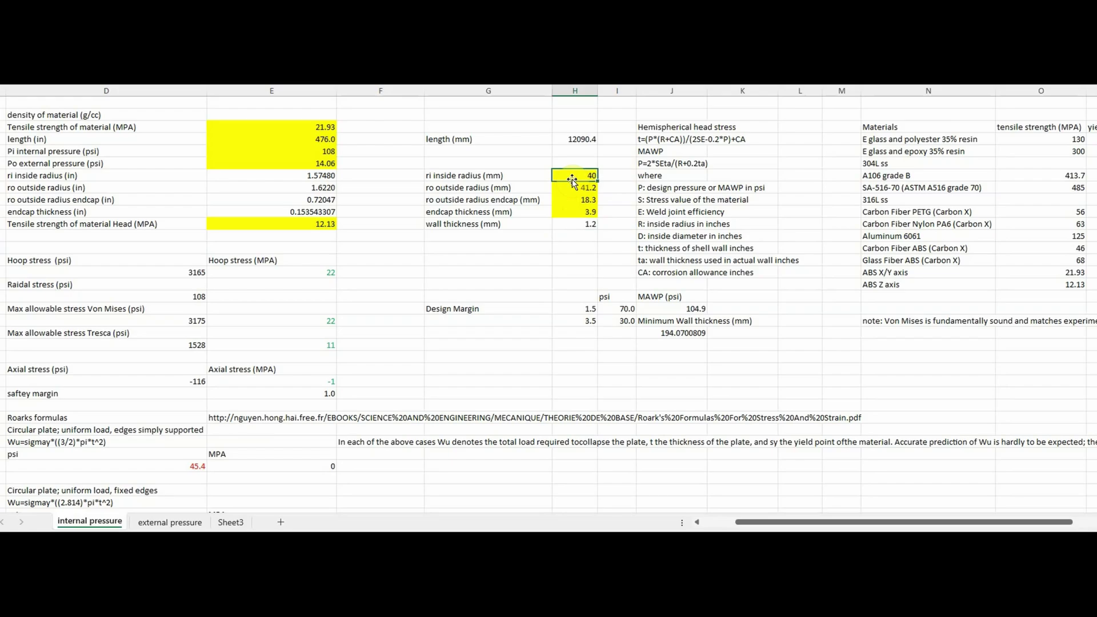
Compare the calculated MAWP (psi) for the hemispherical head with the internal pressure input
click(660, 308)
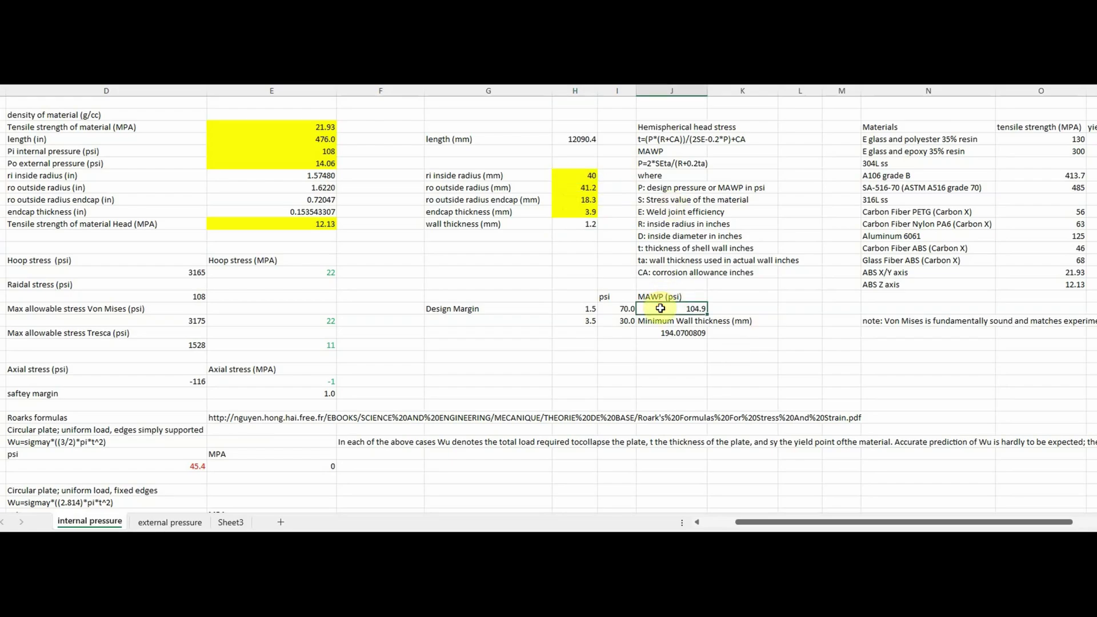
click(317, 150)
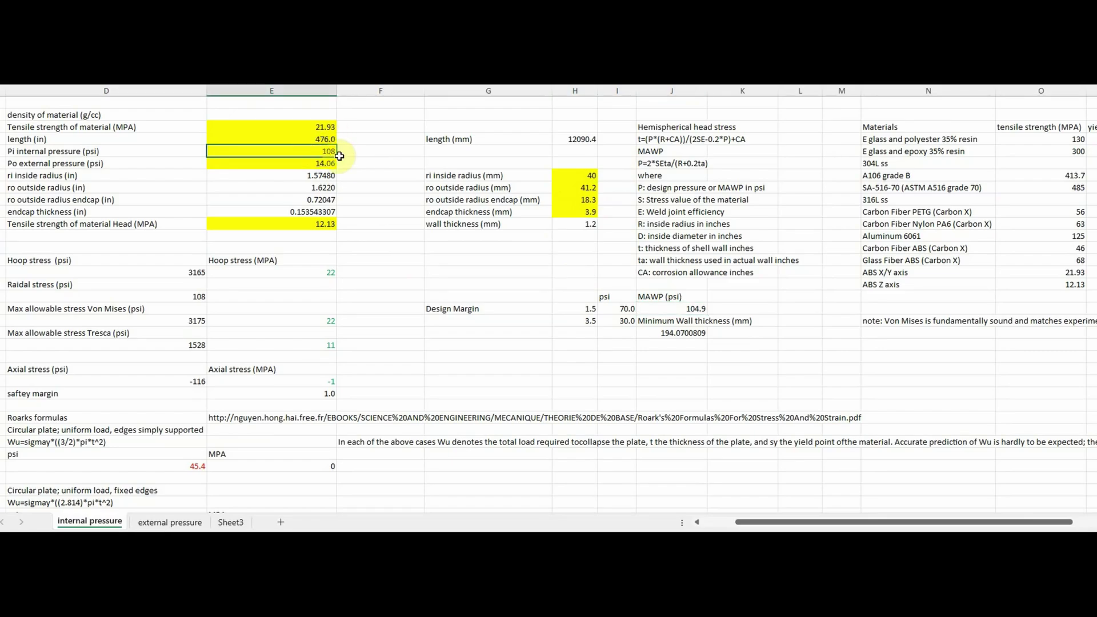
click(671, 308)
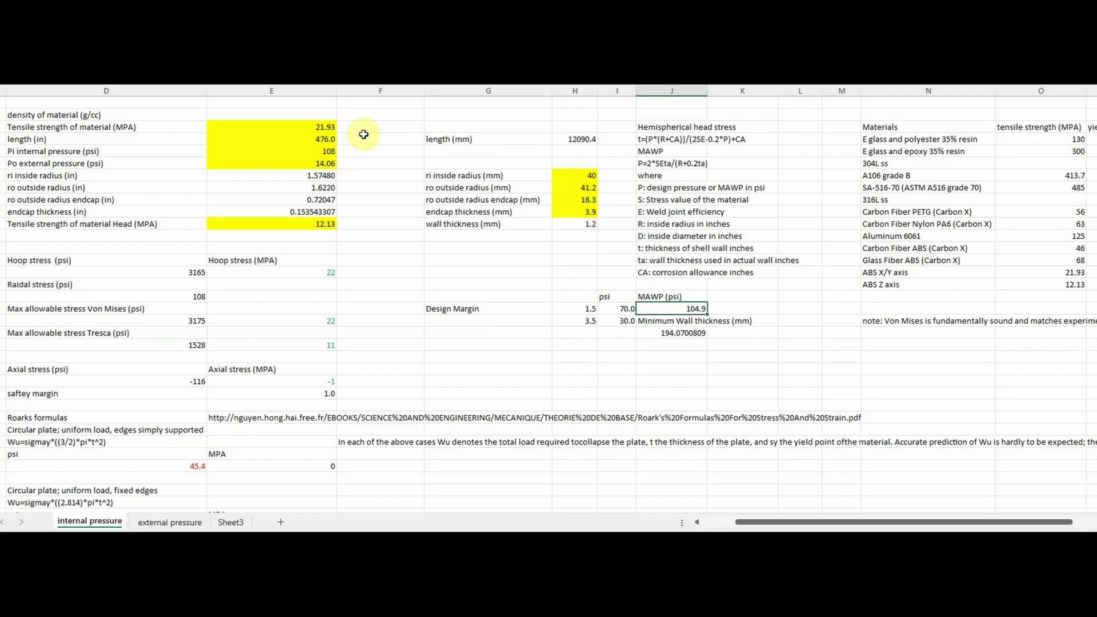
click(302, 151)
click(687, 308)
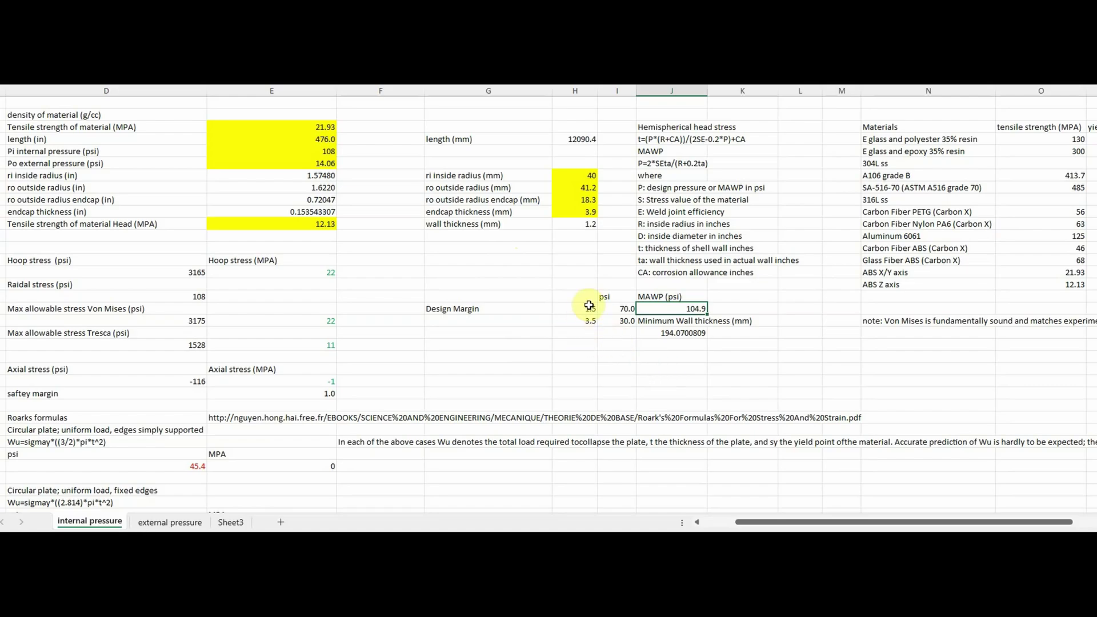
Review both Design Margin factors, the psi value derived for the first factor, and the MAWP it relates to
click(568, 309)
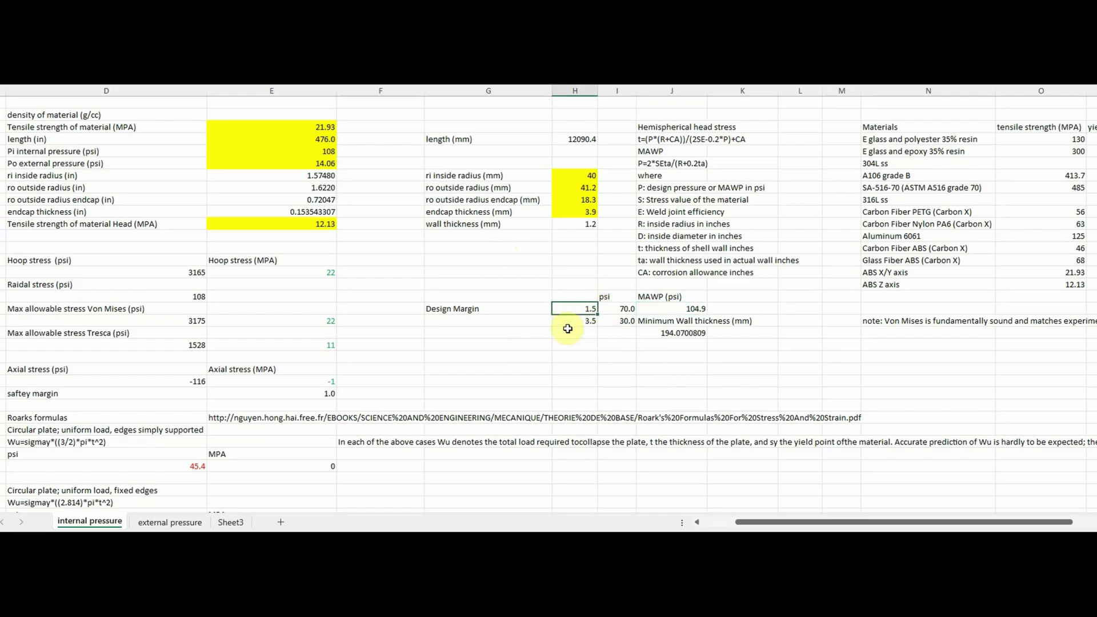
click(564, 323)
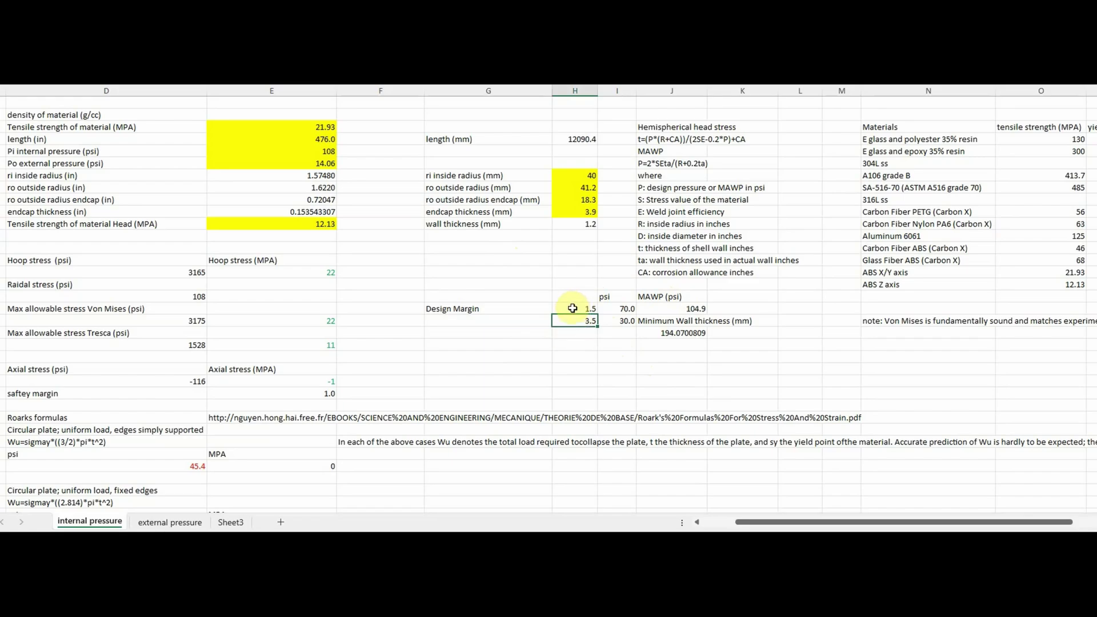
click(623, 308)
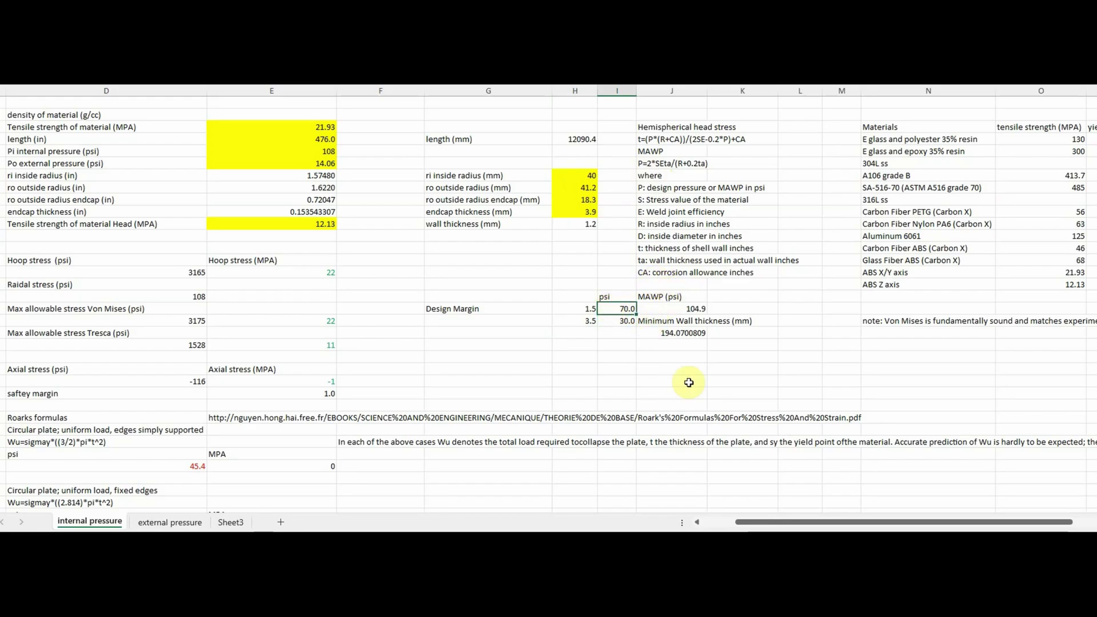
key(Down)
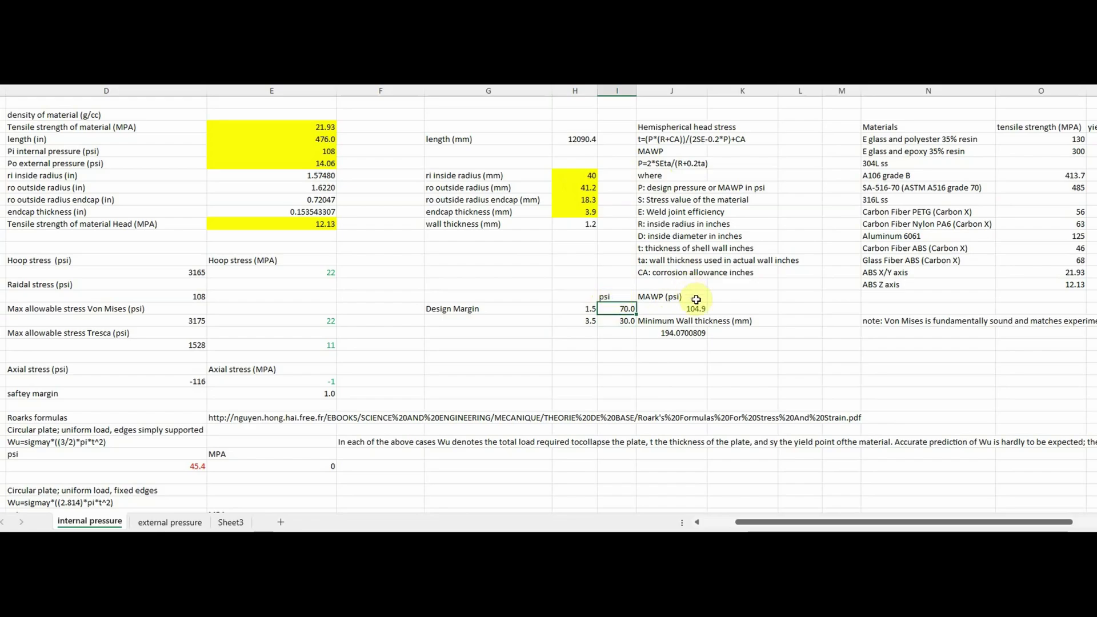
click(680, 310)
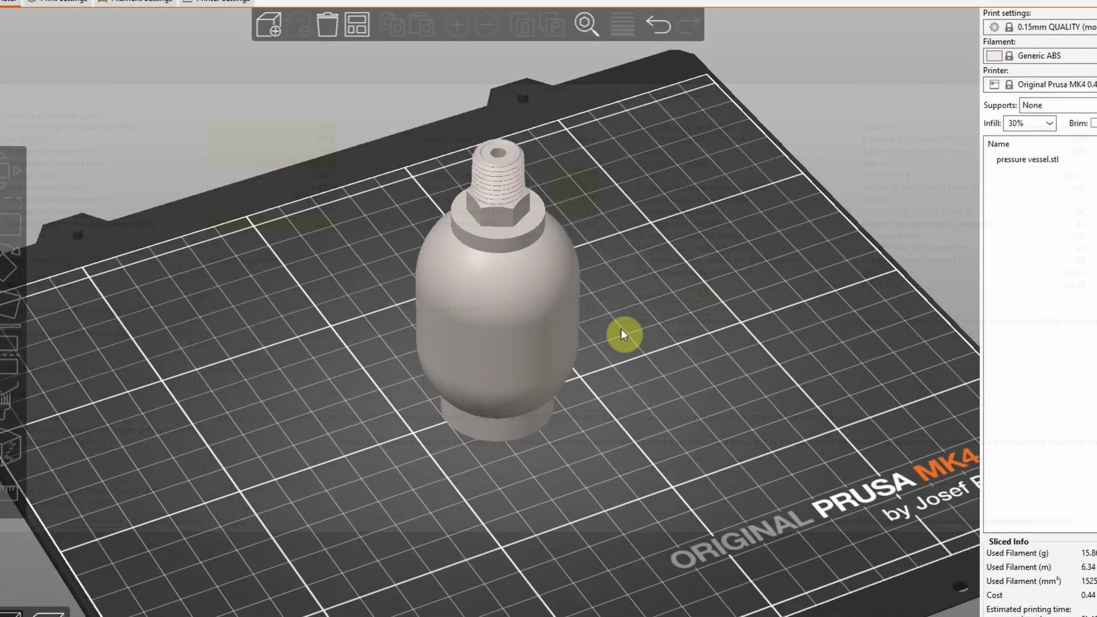
Switch to PrusaSlicer, select the pressure vessel model, and examine its sliced preview up close from several angles
click(524, 338)
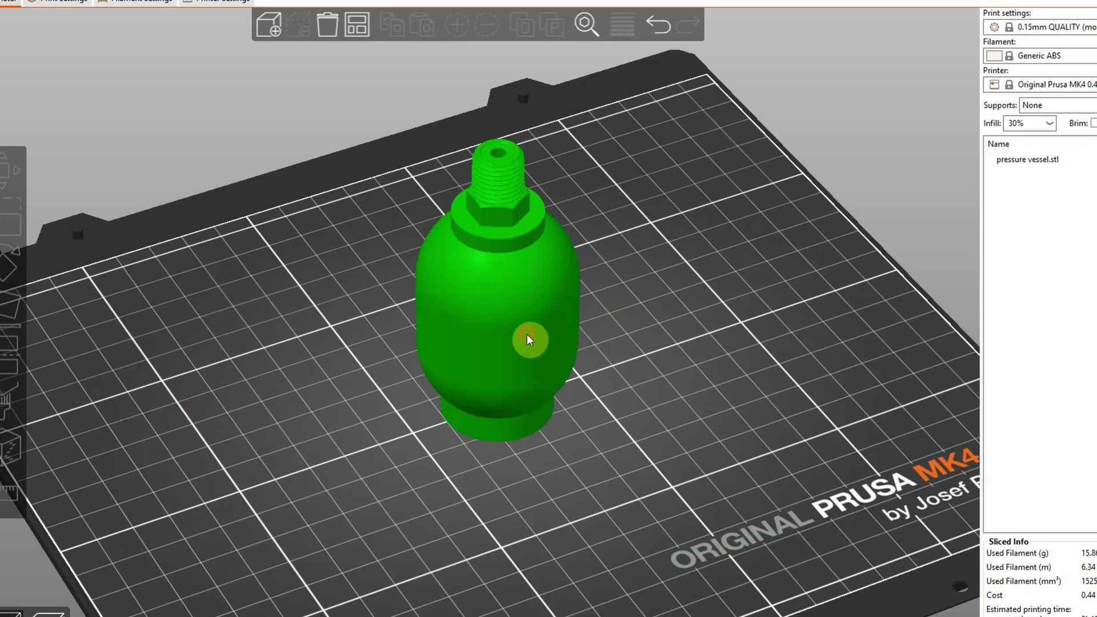
drag(720, 437, 724, 463)
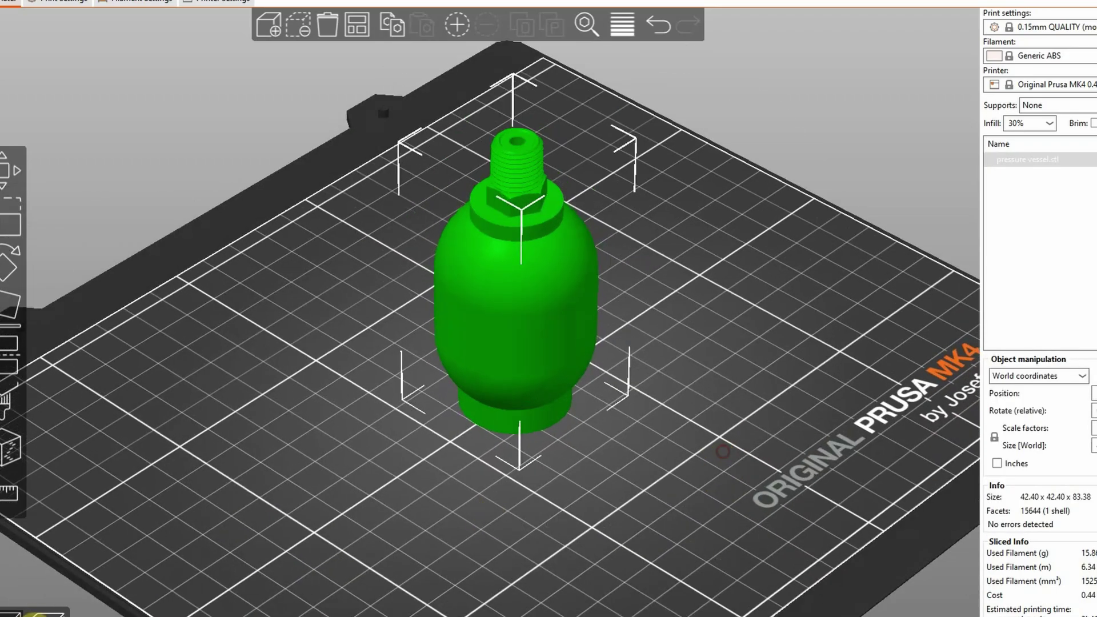
key(Tab)
drag(629, 451, 579, 376)
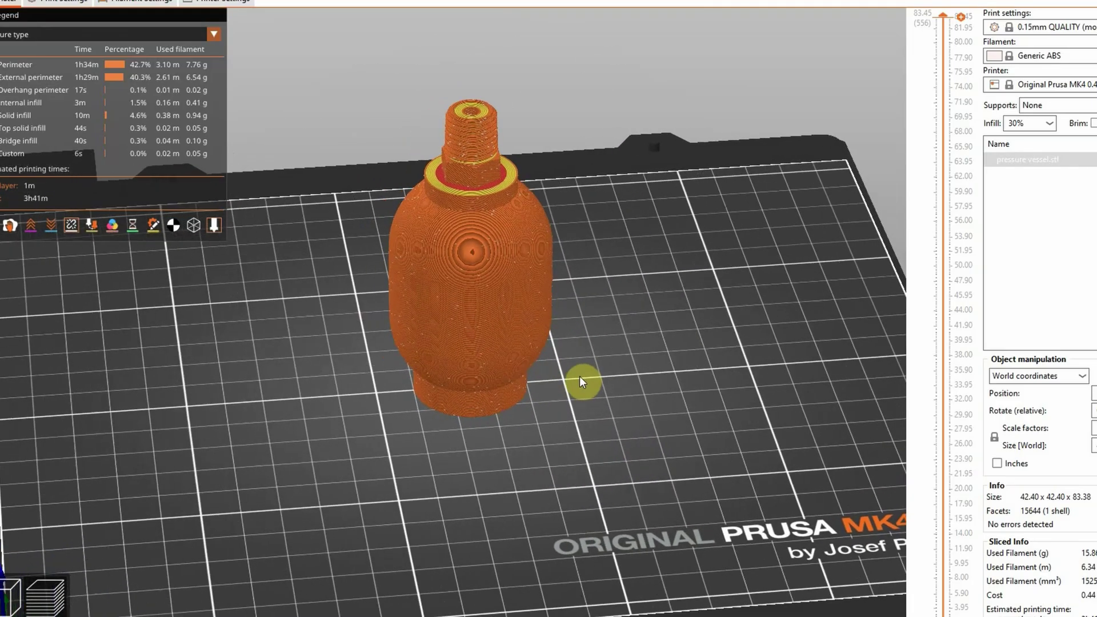
drag(606, 417, 621, 420)
scroll(621, 420, up, 5)
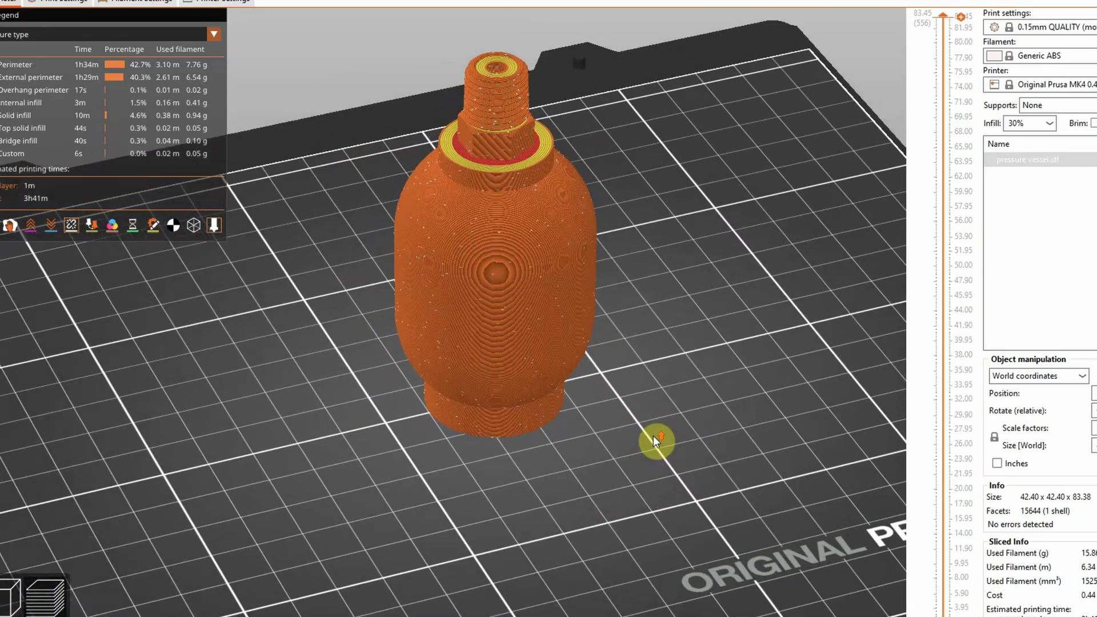
drag(731, 172, 700, 314)
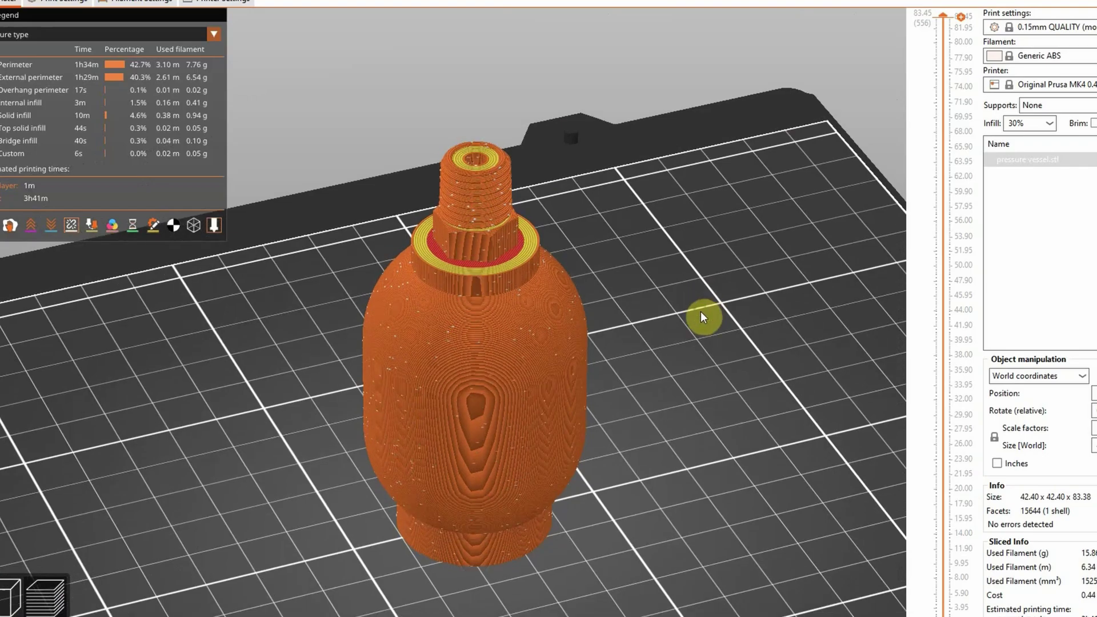
scroll(703, 317, up, 4)
scroll(636, 246, down, 3)
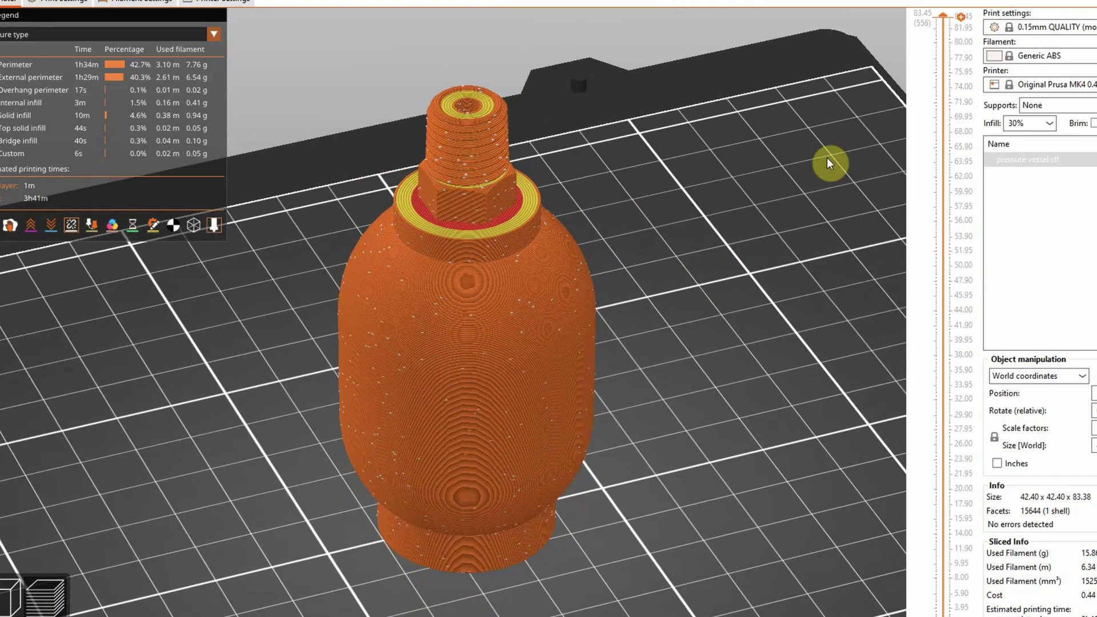
Cut the sliced preview down to the 40.25 mm layer and inspect the vessel's wall cross-section up close
drag(944, 16, 938, 338)
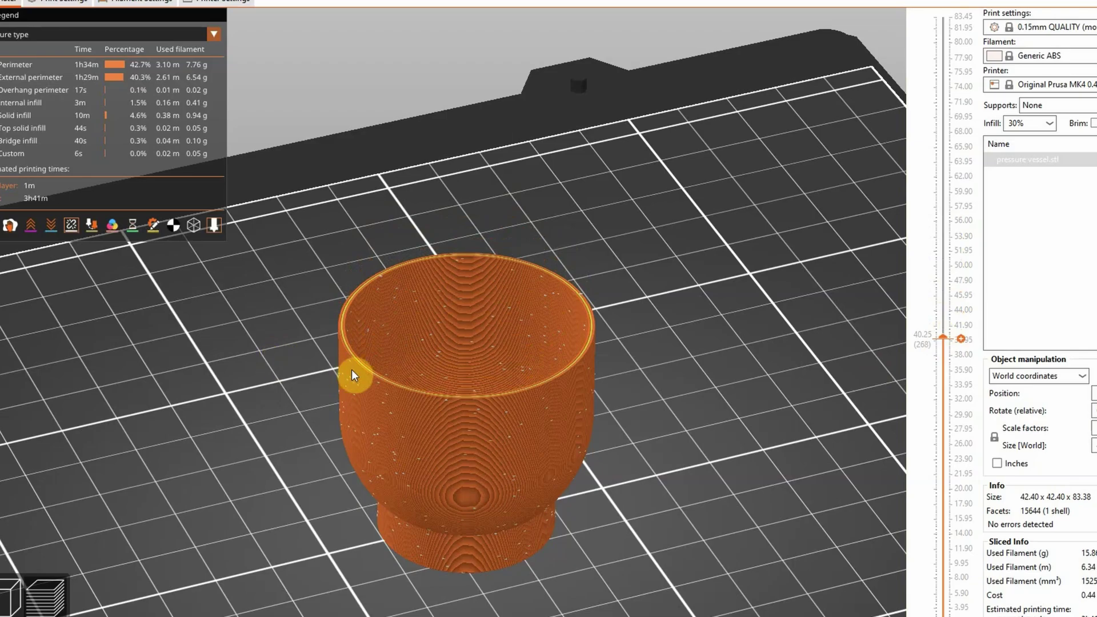
scroll(320, 359, up, 5)
scroll(259, 357, down, 2)
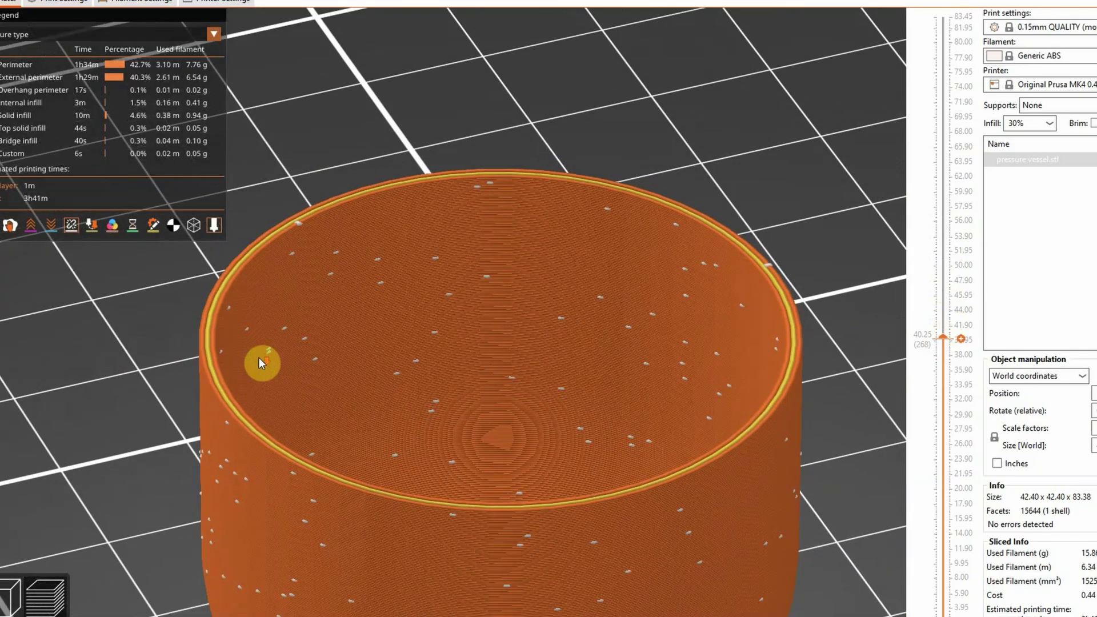
scroll(670, 313, down, 5)
scroll(669, 317, up, 1)
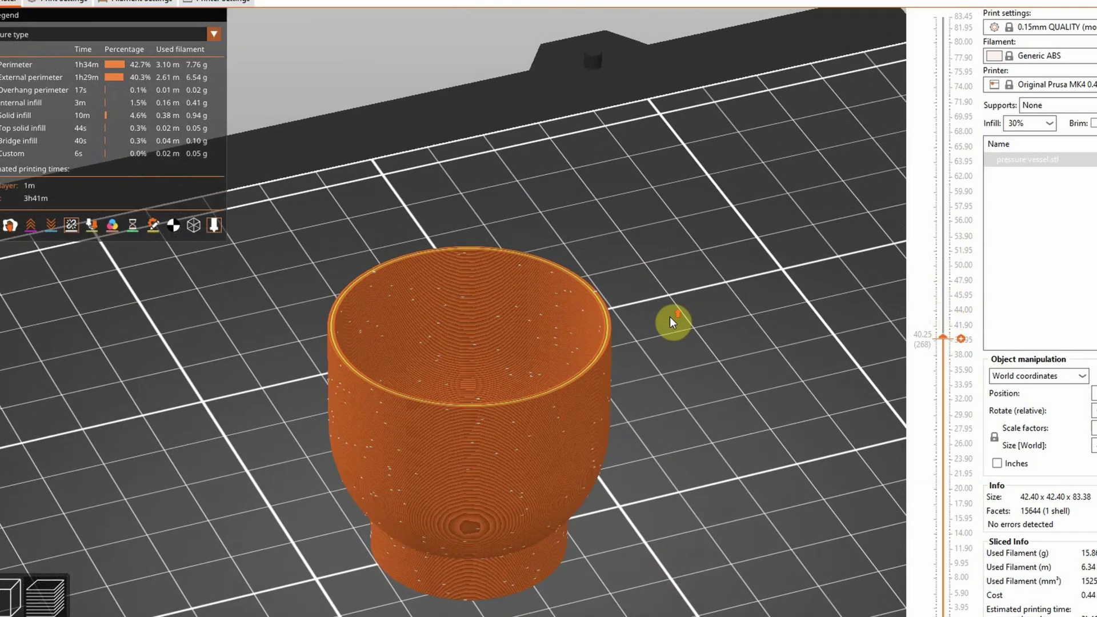
Restore the preview to the full 83.45 mm height and examine the vessel's threaded neck and body from several angles
drag(942, 342, 834, 8)
drag(754, 118, 708, 326)
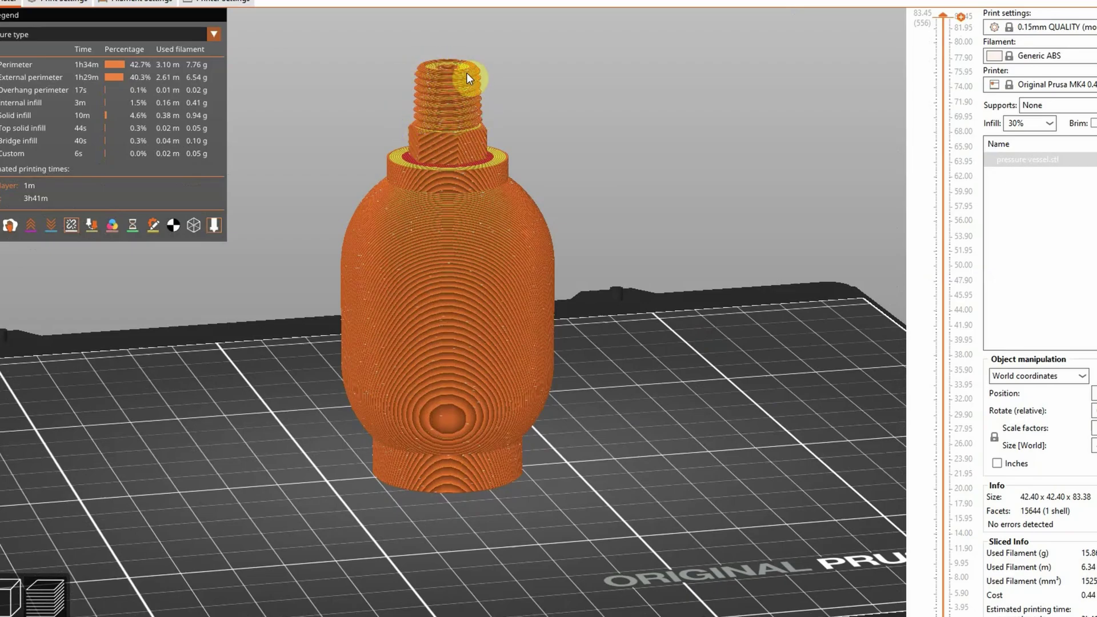
drag(663, 358, 674, 368)
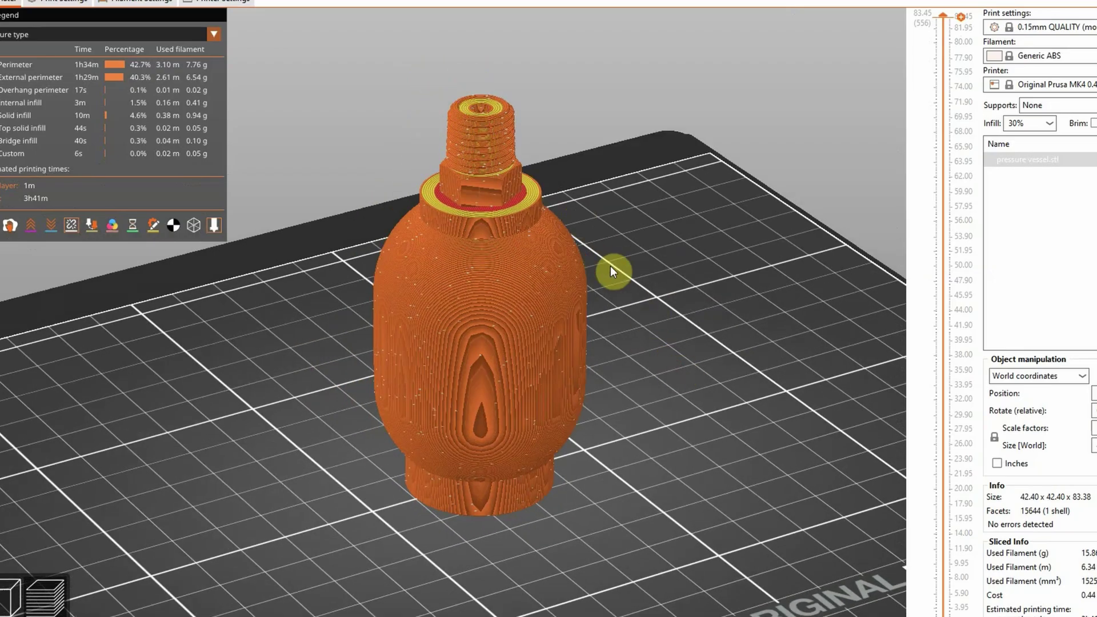
drag(670, 234, 666, 178)
drag(661, 359, 808, 196)
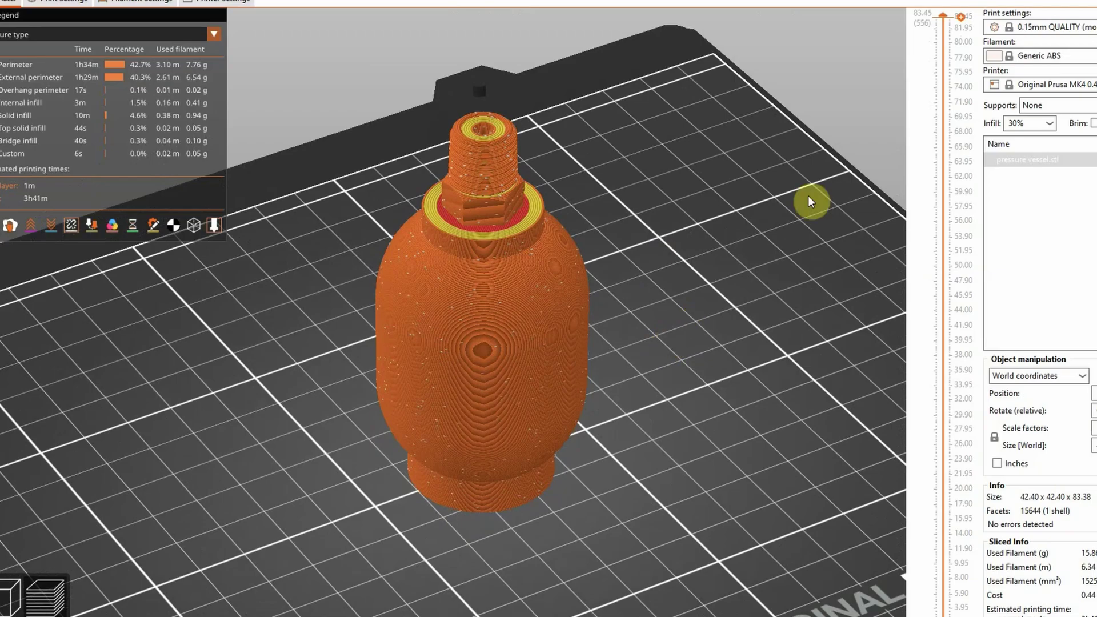
Lower the layer preview to the vessel's base, then raise it to the 23.00 mm layer to inspect the lower dome
drag(943, 22, 865, 616)
drag(737, 602, 723, 481)
scroll(723, 481, down, 2)
scroll(723, 482, up, 2)
drag(944, 616, 924, 467)
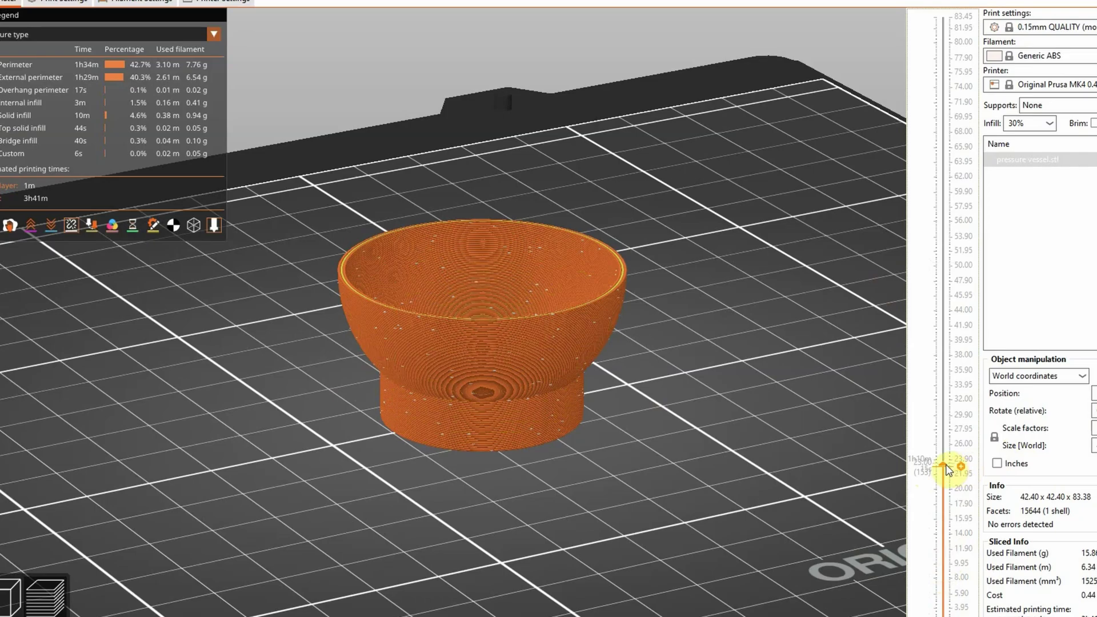
Lower the layer preview to 4.25 mm to inspect the vessel's base, then raise it to the 10.40 mm layer
drag(943, 468, 944, 611)
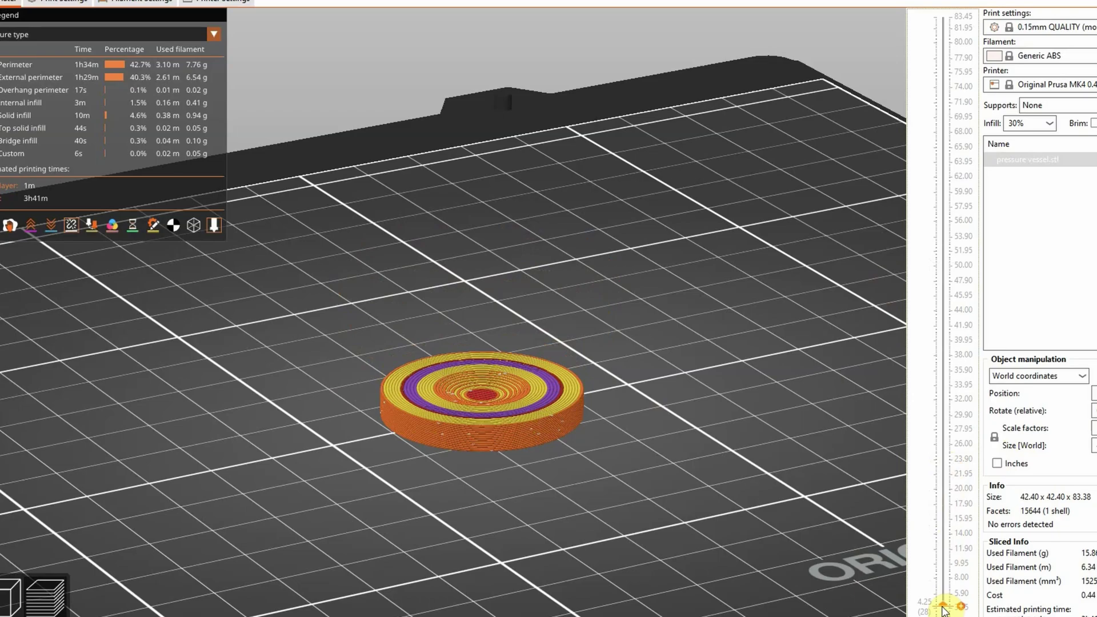
scroll(780, 374, up, 4)
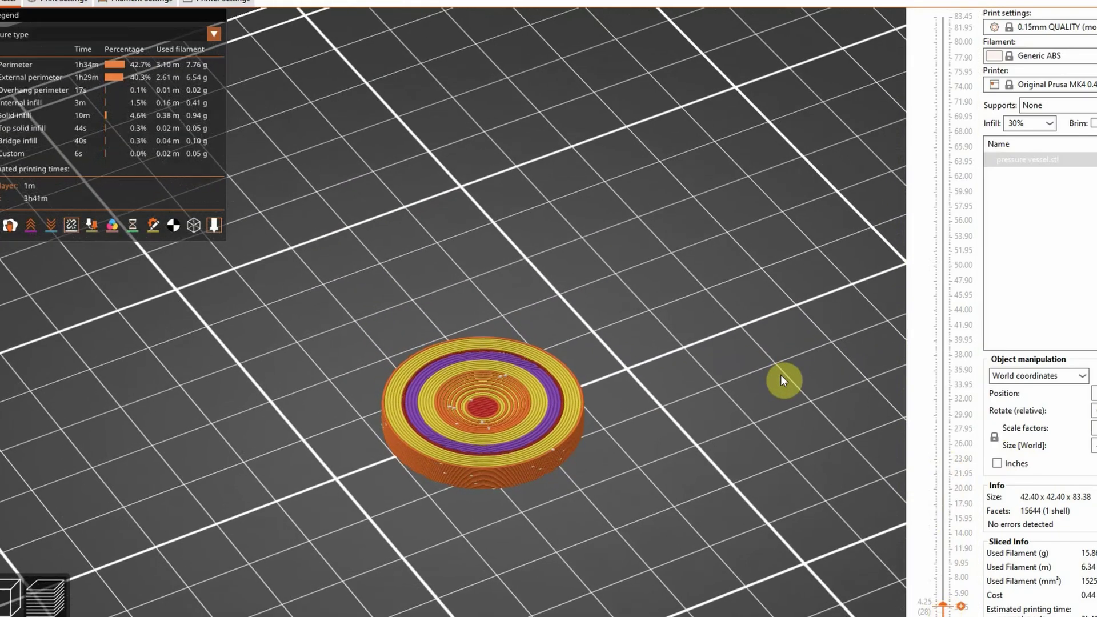
drag(779, 376, 805, 410)
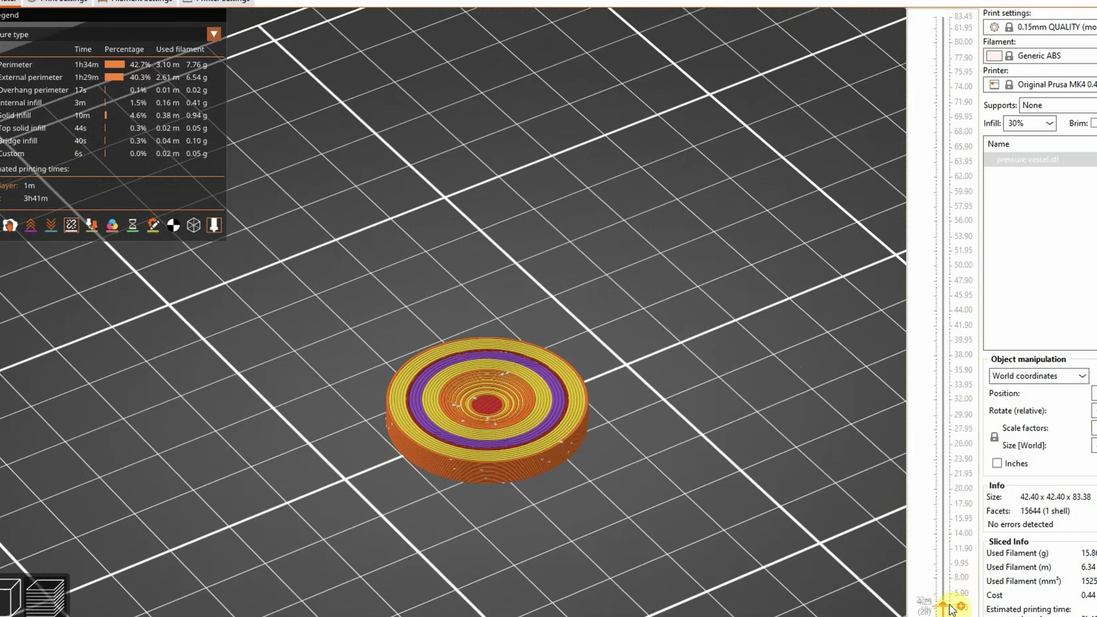
drag(945, 609, 946, 565)
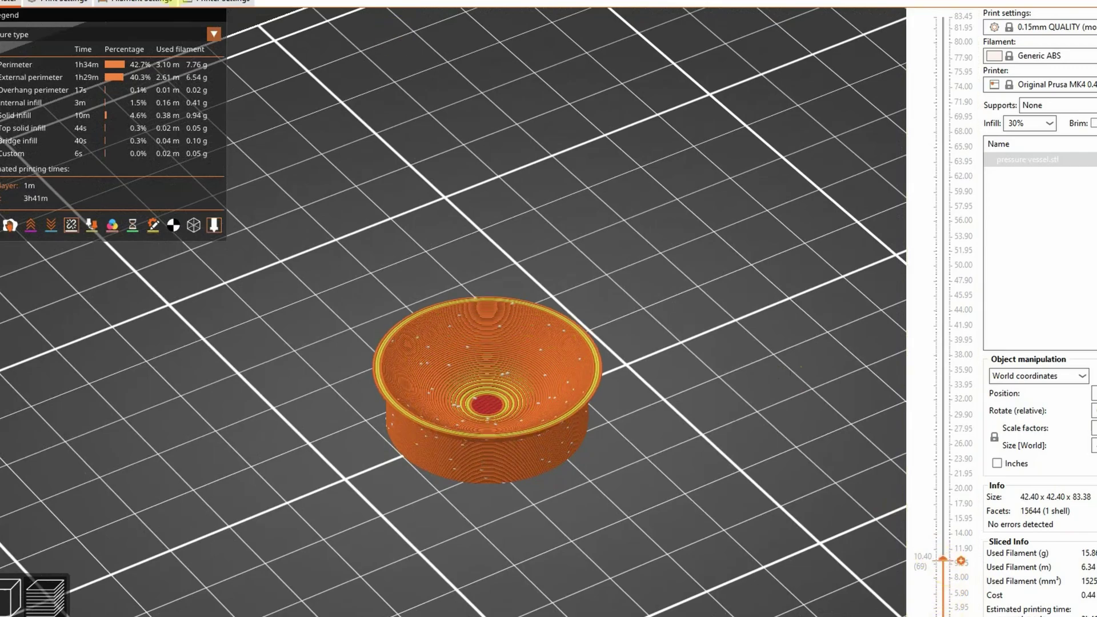
Check the Perimeters value in the print settings, then inspect the base's sliced walls at the 4.10 mm and 5.30 mm layers
click(94, 3)
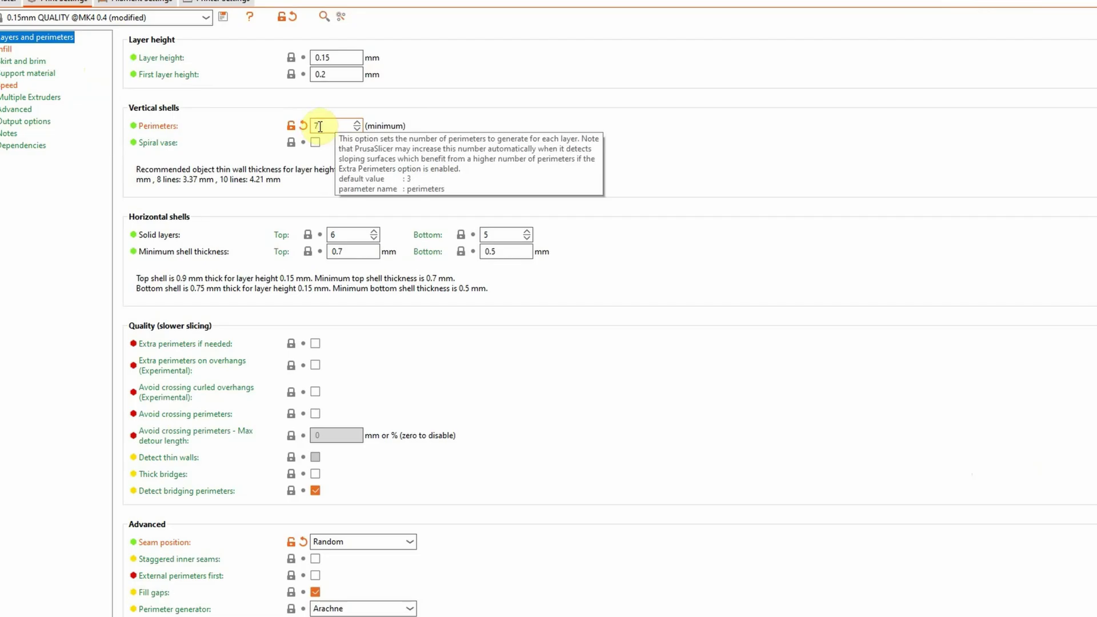
click(17, 2)
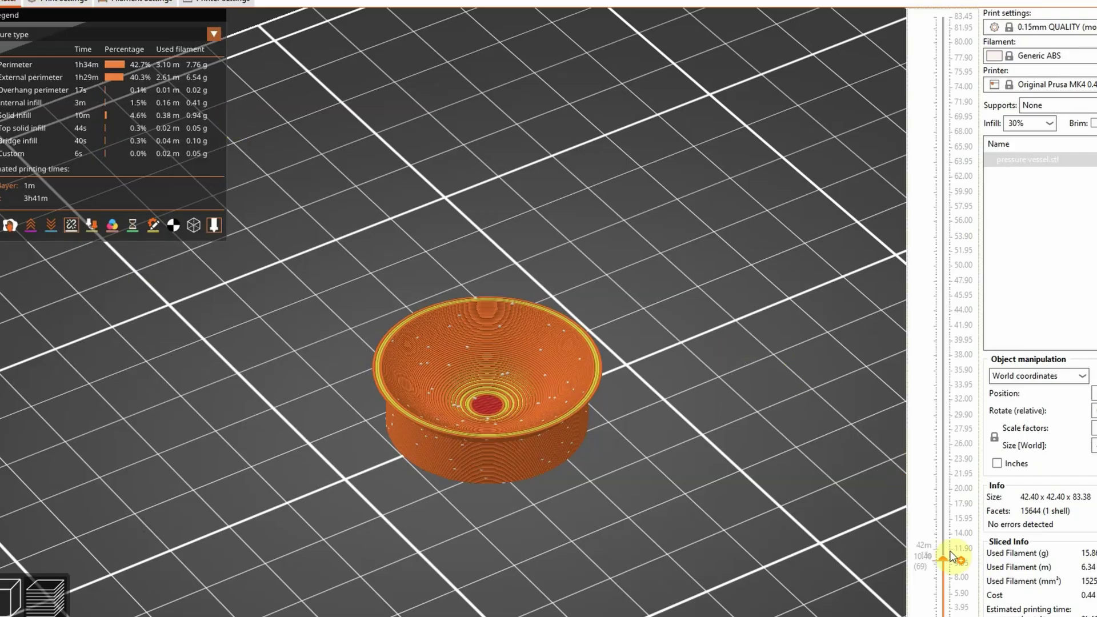
drag(940, 557, 944, 610)
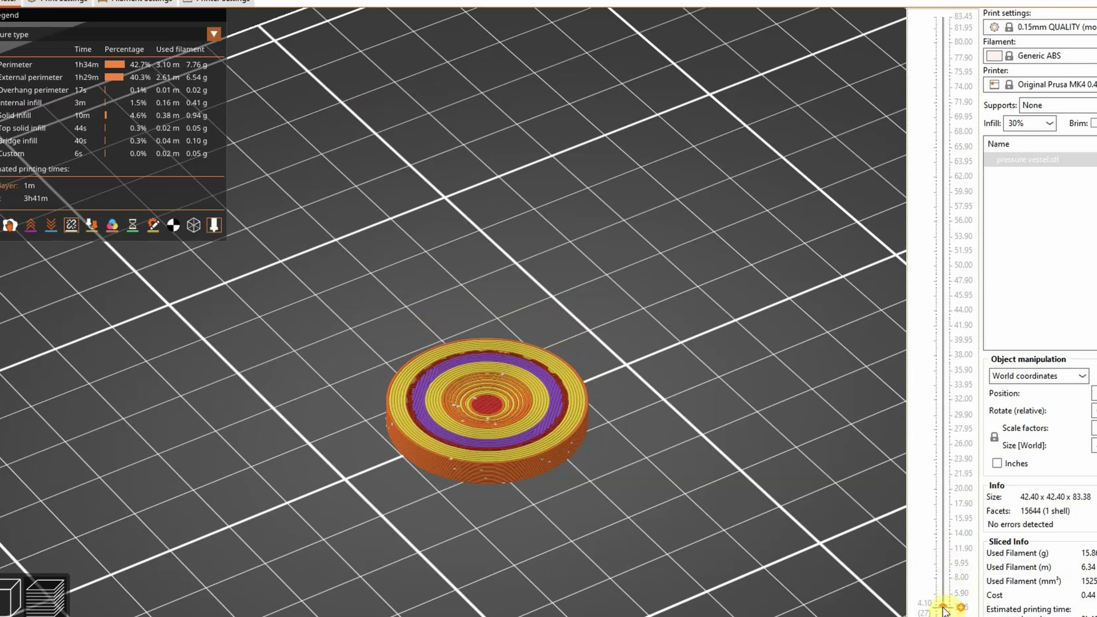
drag(944, 611, 940, 603)
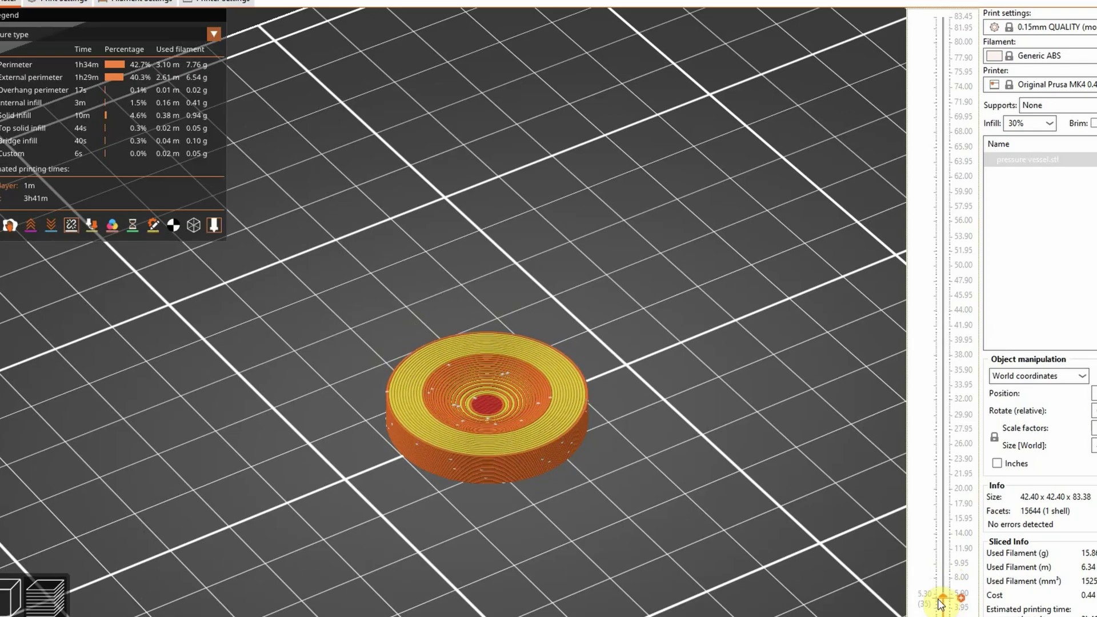
Raise the preview to the 64.55 mm layer and step down to 62.00 mm to inspect the walls and infill at the neck's base
drag(939, 603, 885, 159)
drag(651, 352, 725, 502)
scroll(741, 320, up, 4)
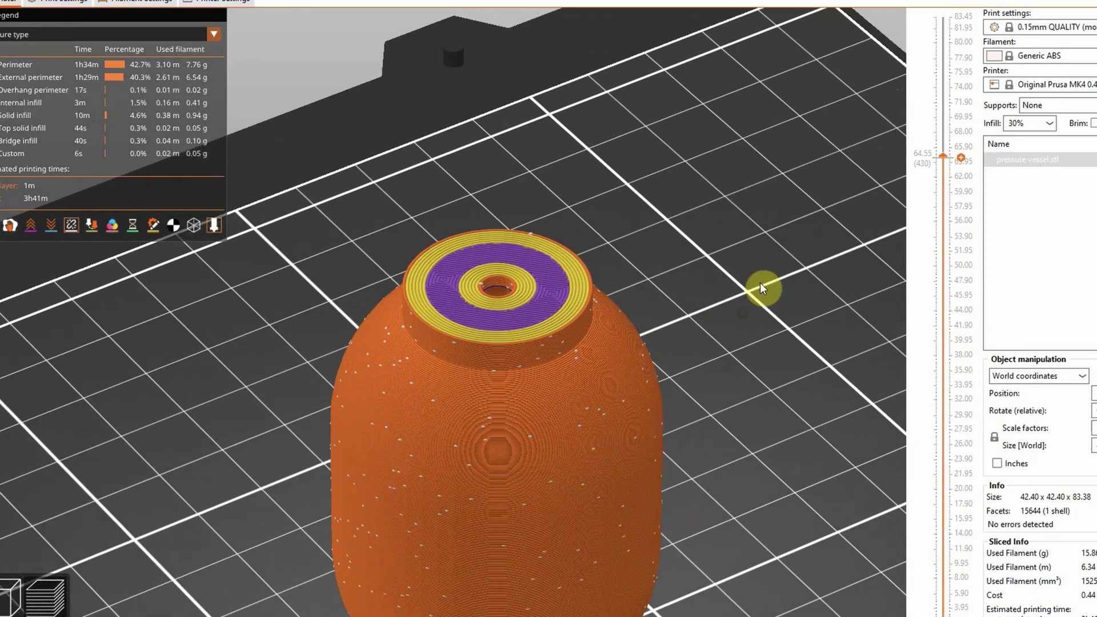
drag(944, 159, 940, 174)
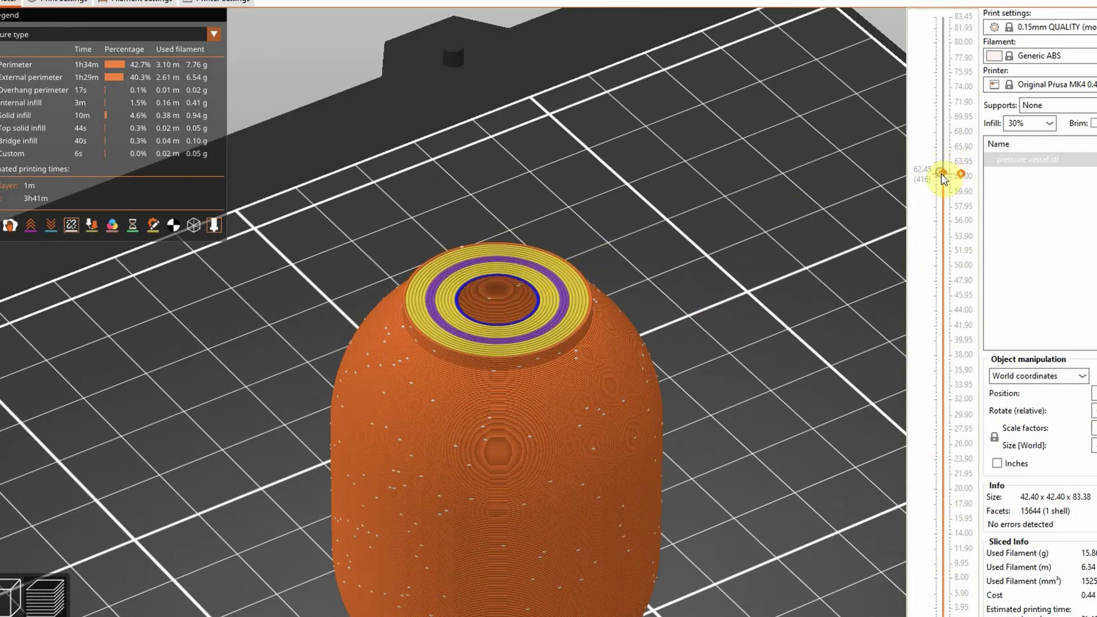
scroll(941, 176, down, 2)
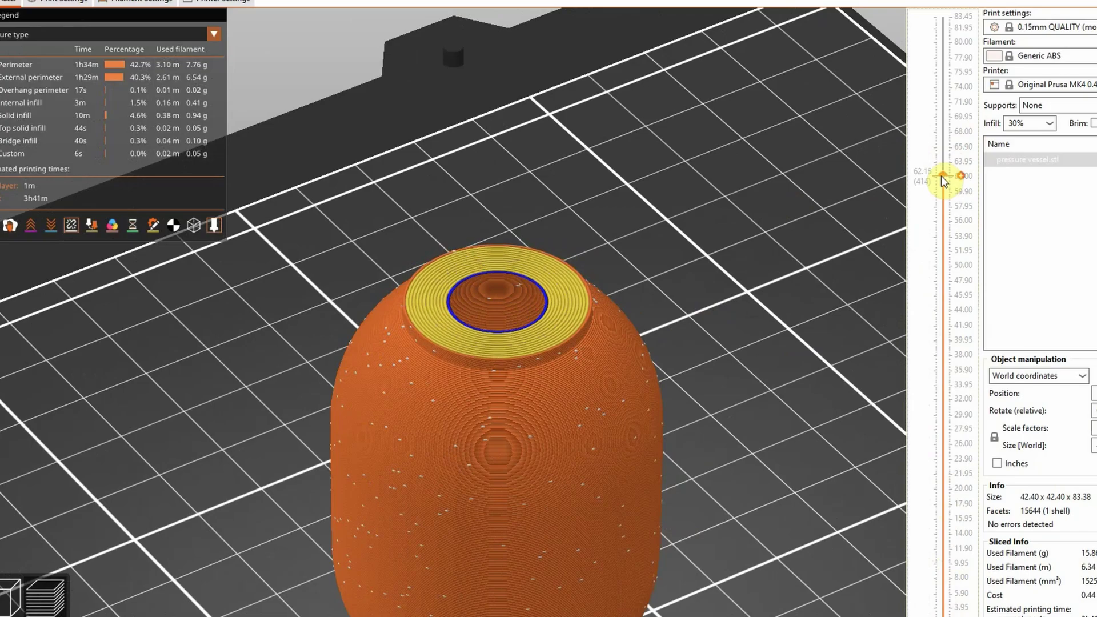
scroll(940, 176, down, 1)
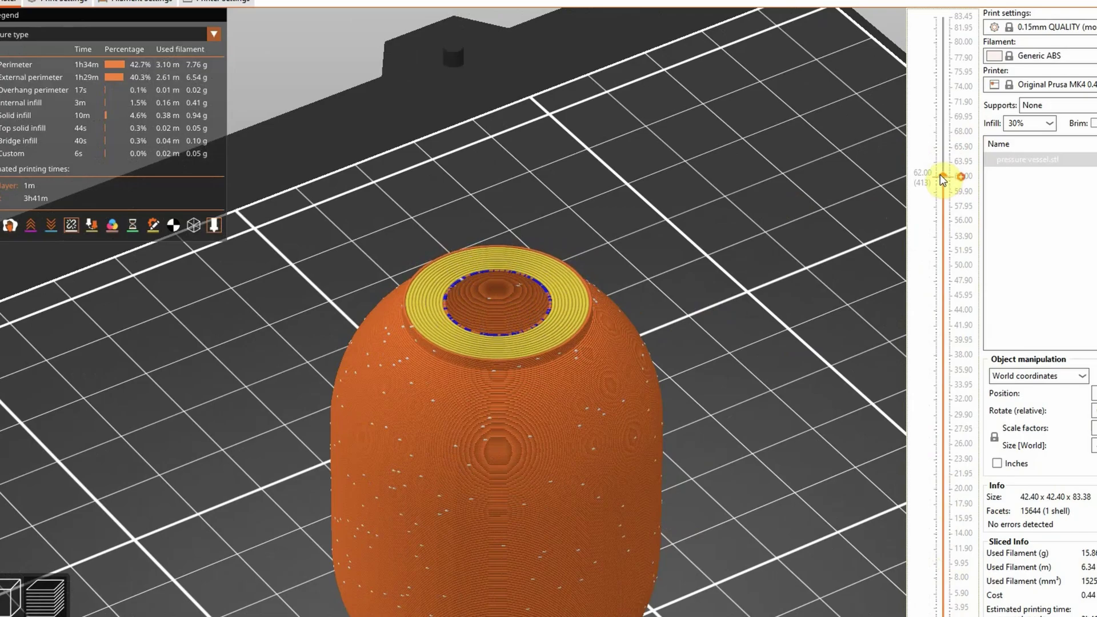
scroll(941, 174, up, 2)
Restore the preview to the full 83.45 mm height and examine the complete vessel from several angles and distances
drag(940, 175, 942, 13)
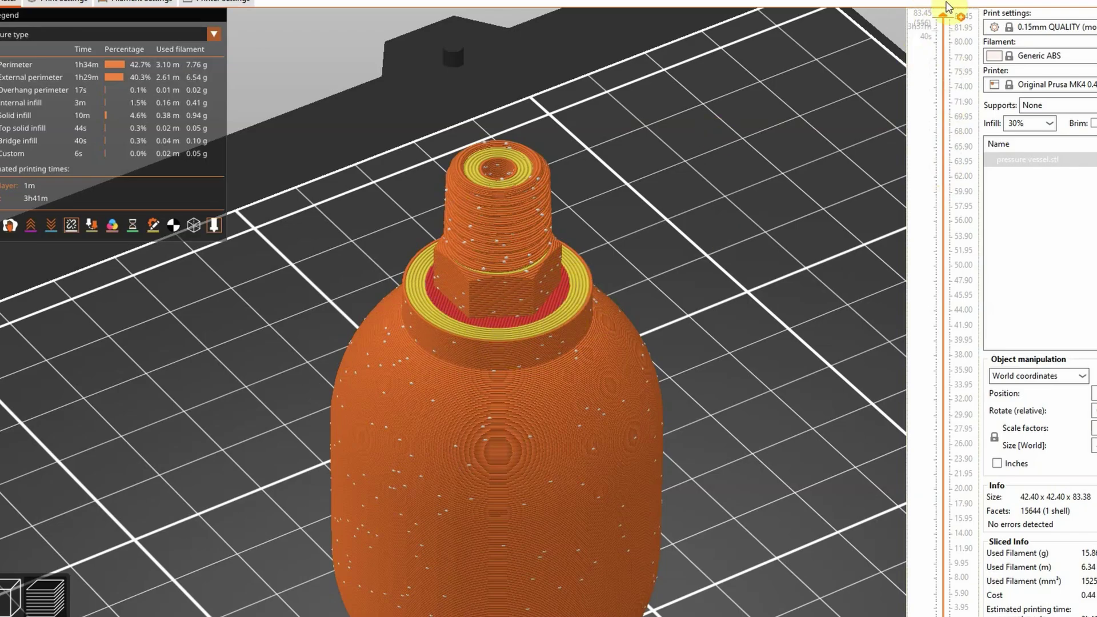
drag(943, 20, 906, 20)
scroll(668, 208, down, 5)
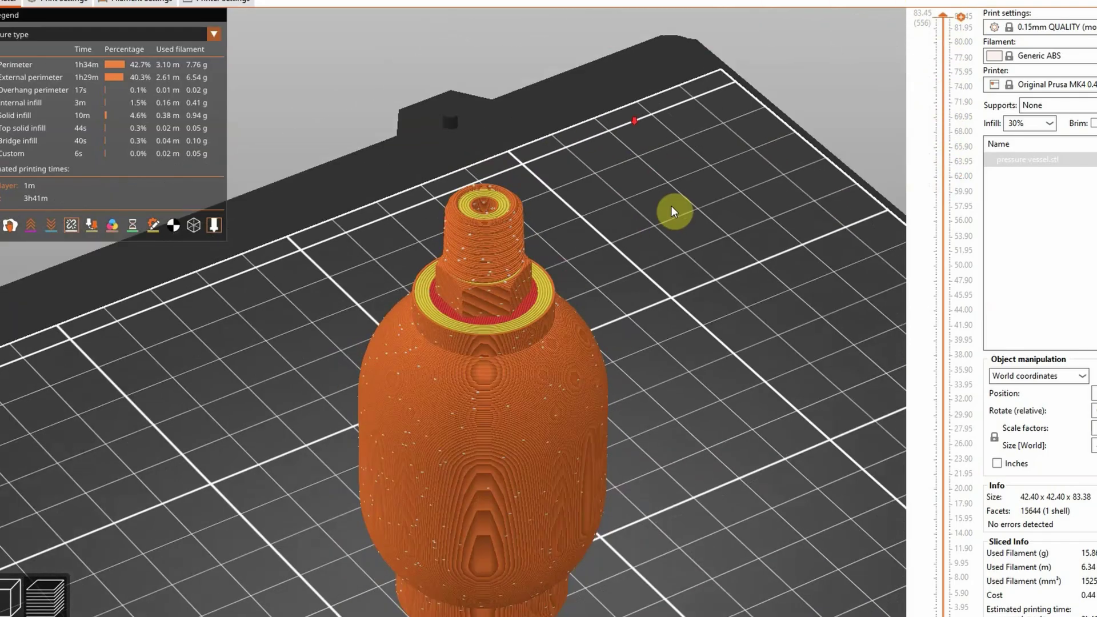
scroll(666, 191, up, 3)
scroll(666, 434, up, 2)
drag(666, 434, 659, 395)
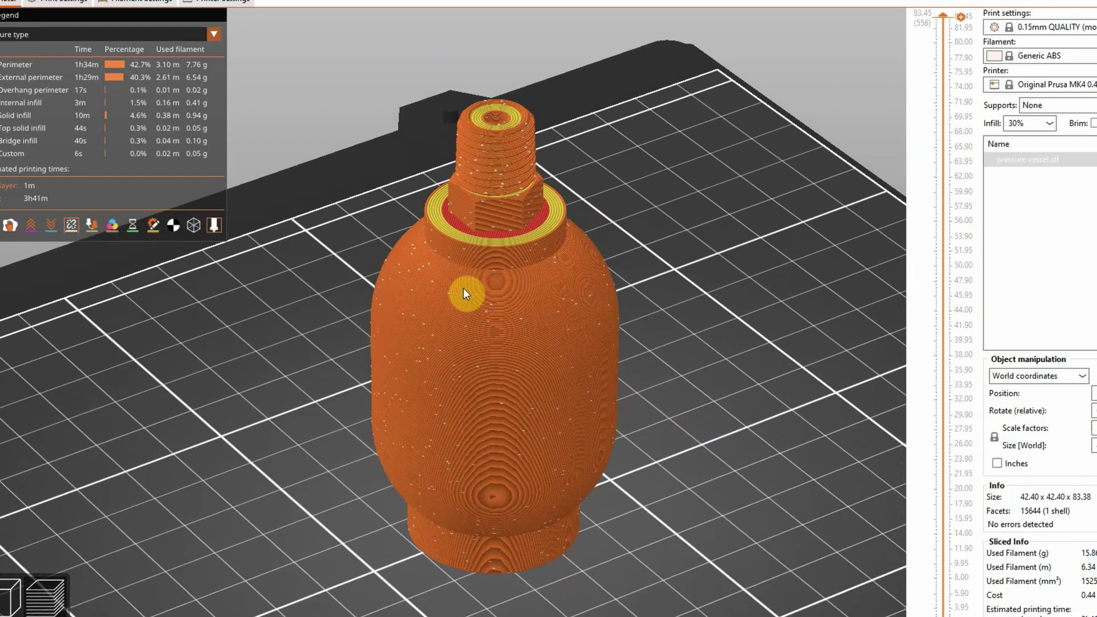
drag(689, 322, 605, 291)
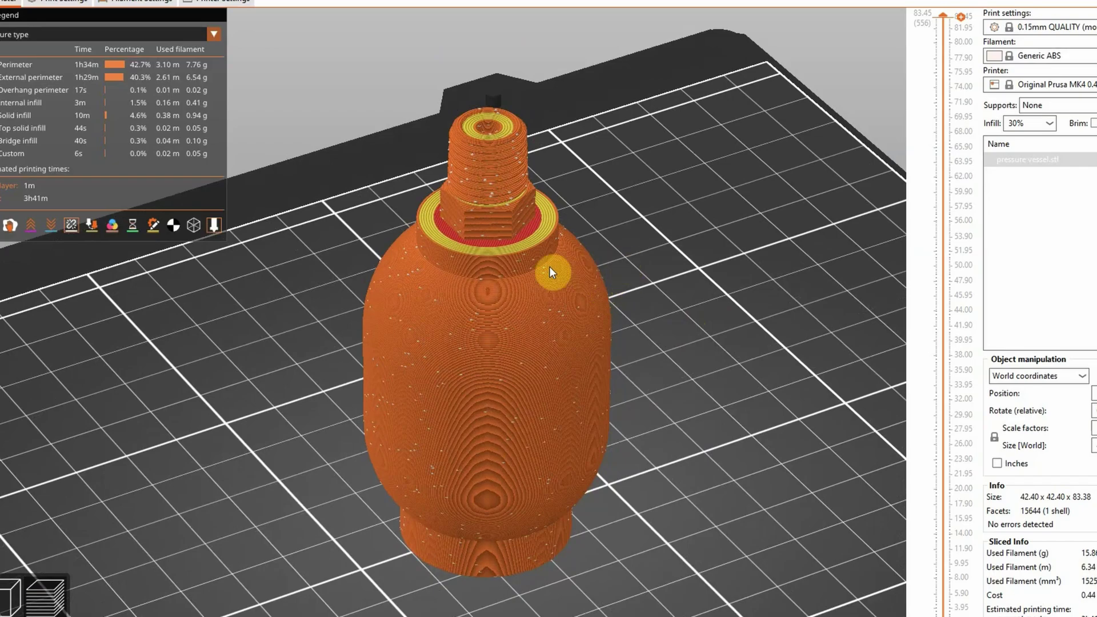
drag(604, 297, 753, 395)
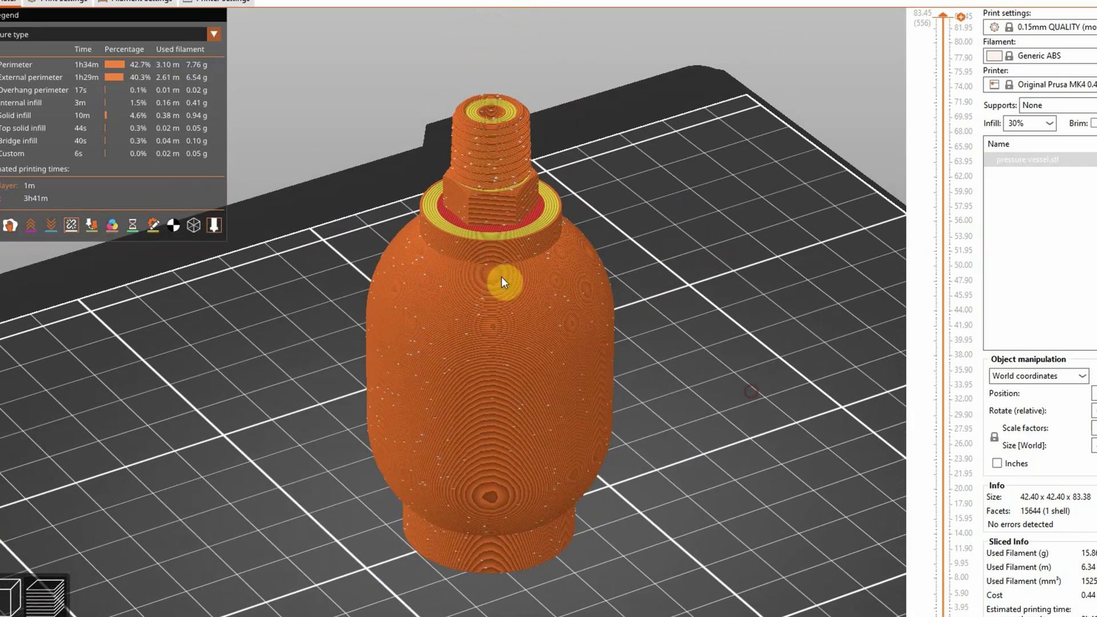